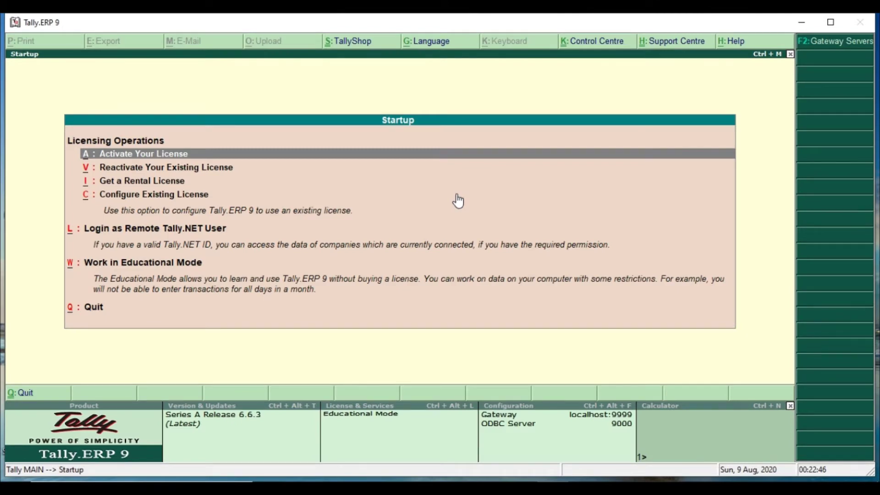
Start working in Educational Mode and open the company's accounting features
key(w)
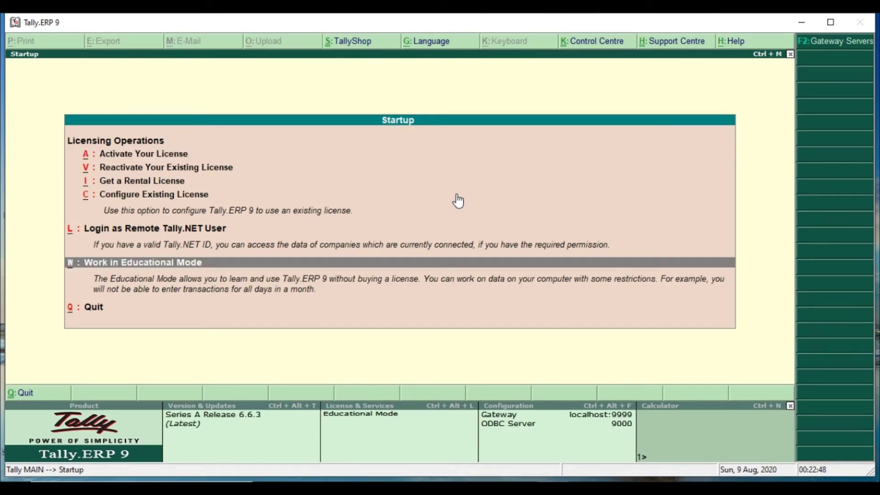
key(Return)
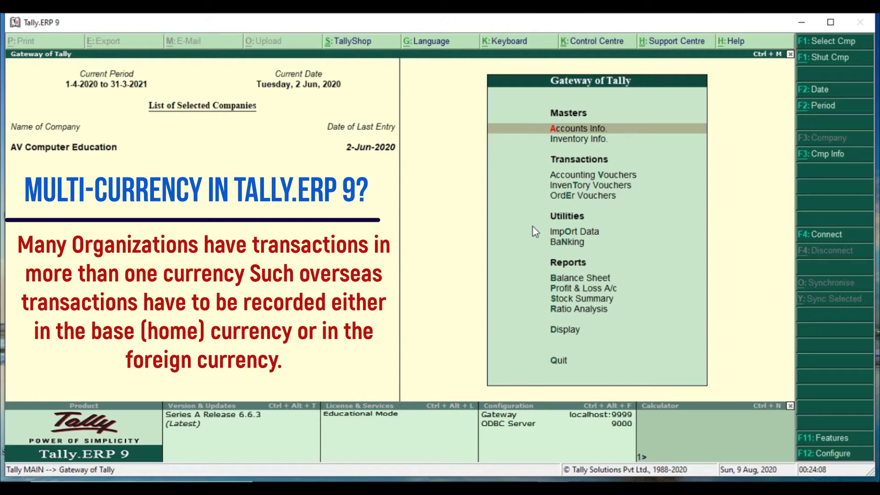
key(F11)
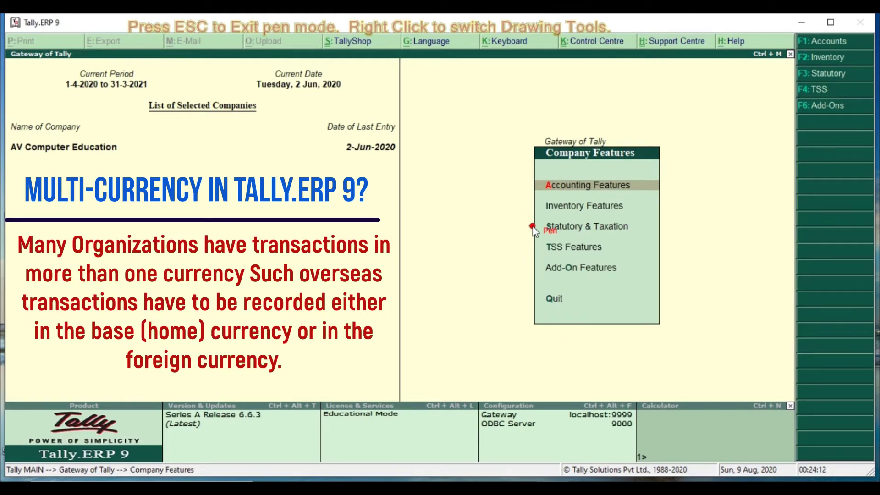
key(Escape)
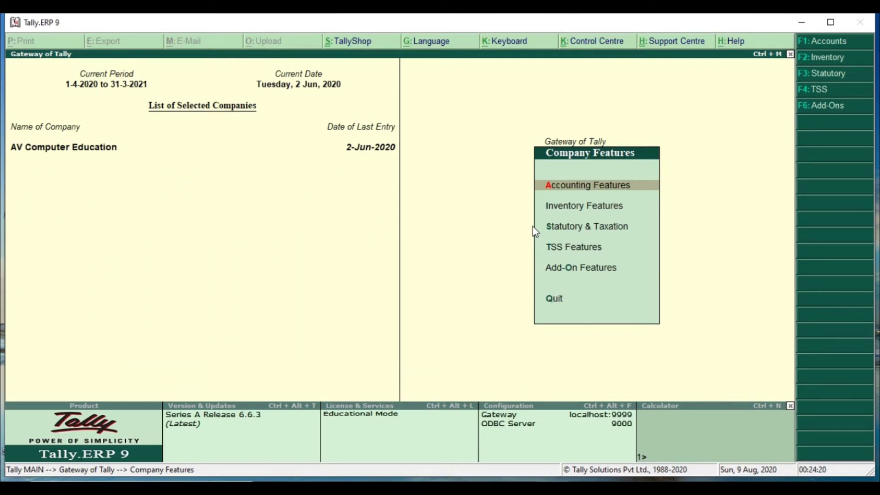
key(Return)
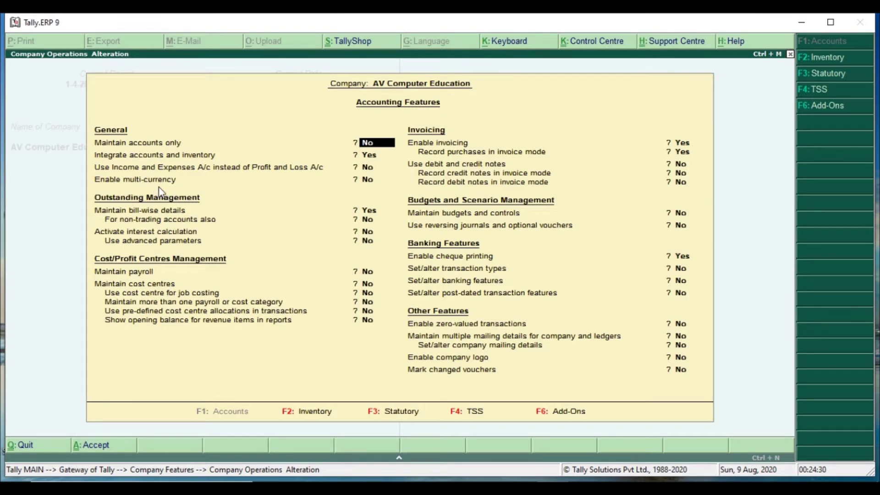
key(ctrl+shift+p)
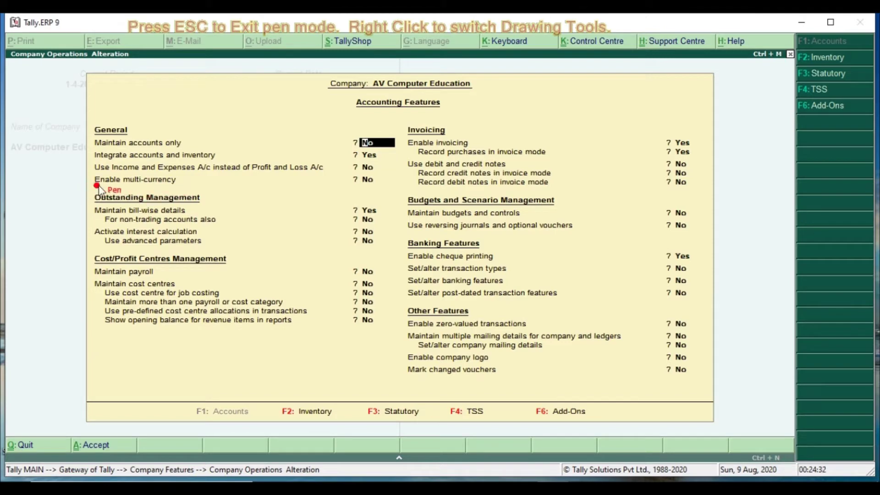
mouse_move(89, 185)
mouse_down()
mouse_move(392, 183)
mouse_move(390, 175)
mouse_move(358, 173)
mouse_move(351, 183)
mouse_move(362, 190)
mouse_up()
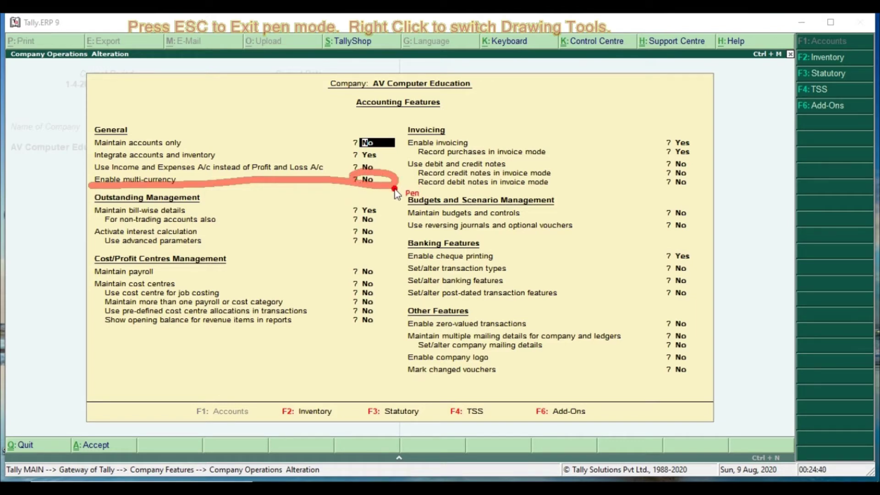
key(Escape)
Enable multi-currency in the accounting features, save the settings and return to the Gateway of Tally
click(373, 182)
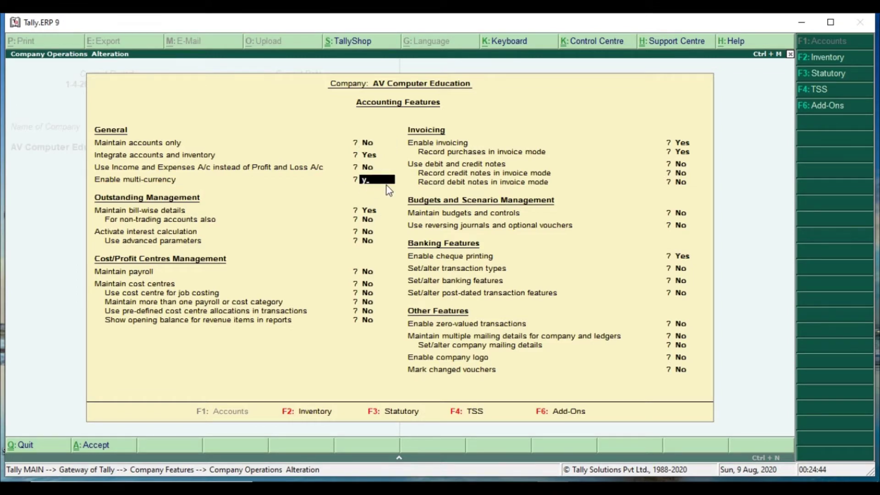
key(y)
key(Return)
key(Return)
key(Return)
key(Return)
key(Return)
key(Return)
key(Return)
key(Return)
key(Return)
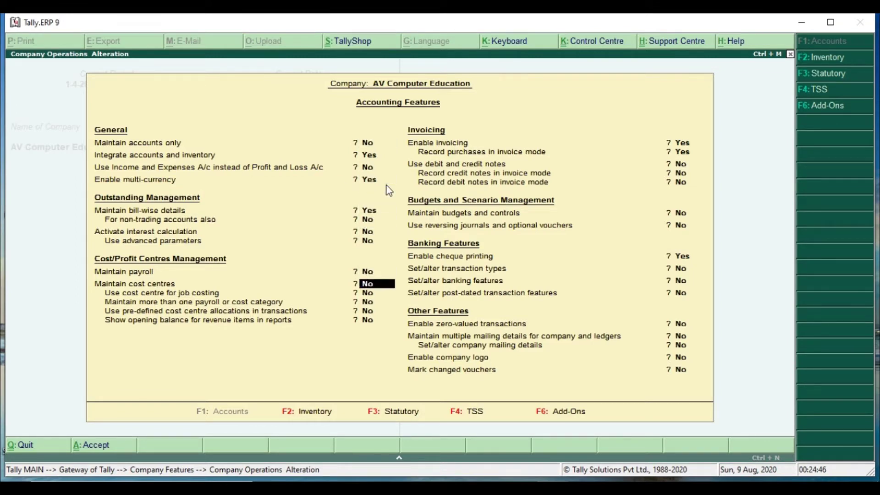
key(Return)
key(Return)
key(Return)
key(Return)
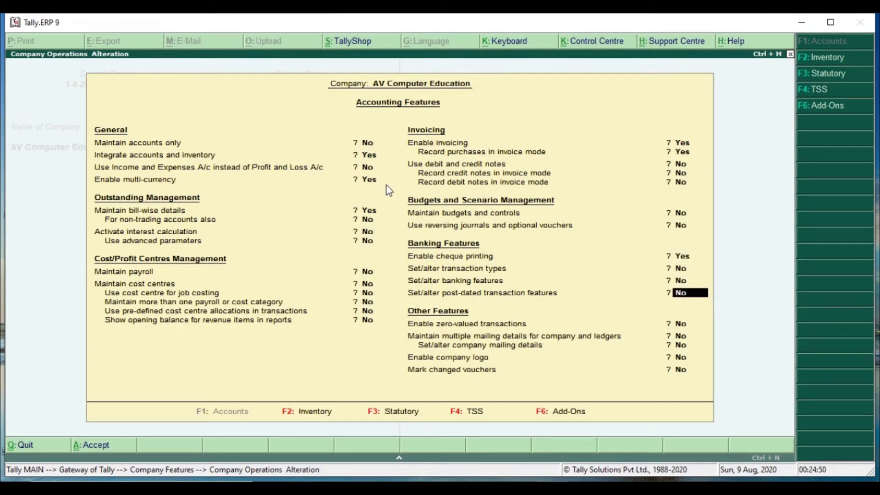
key(Return)
key(Return)
key(Return)
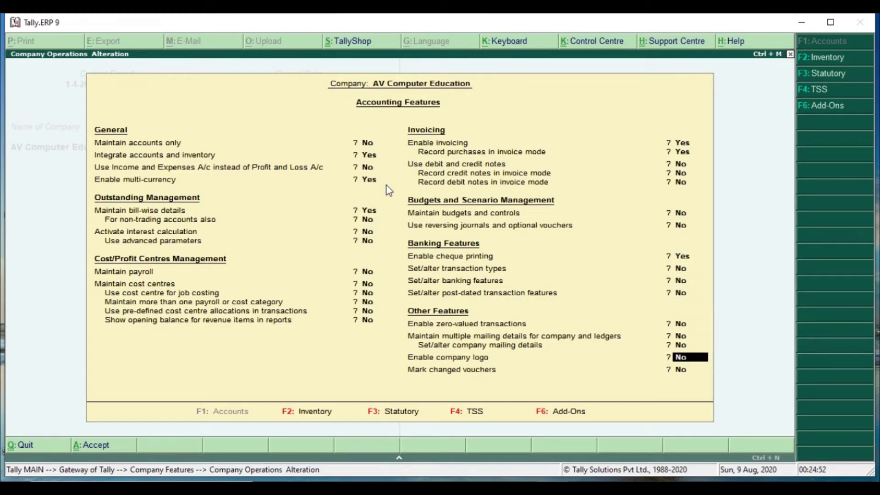
key(ctrl+a)
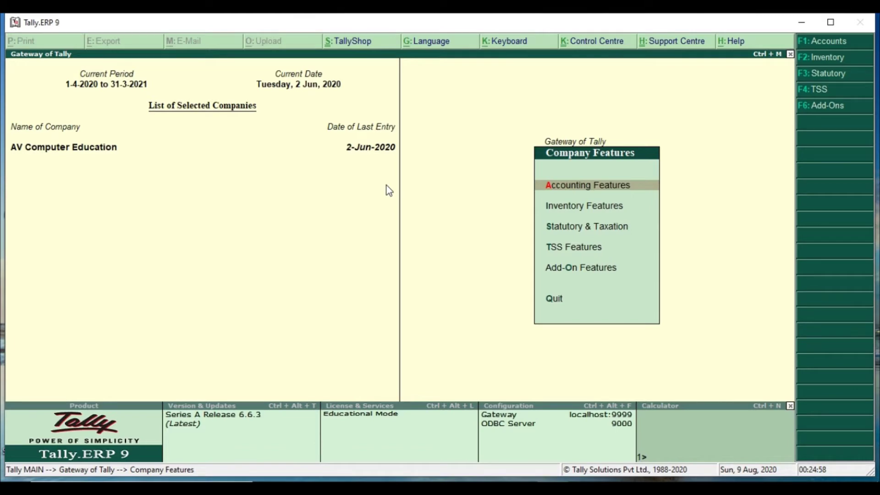
key(Escape)
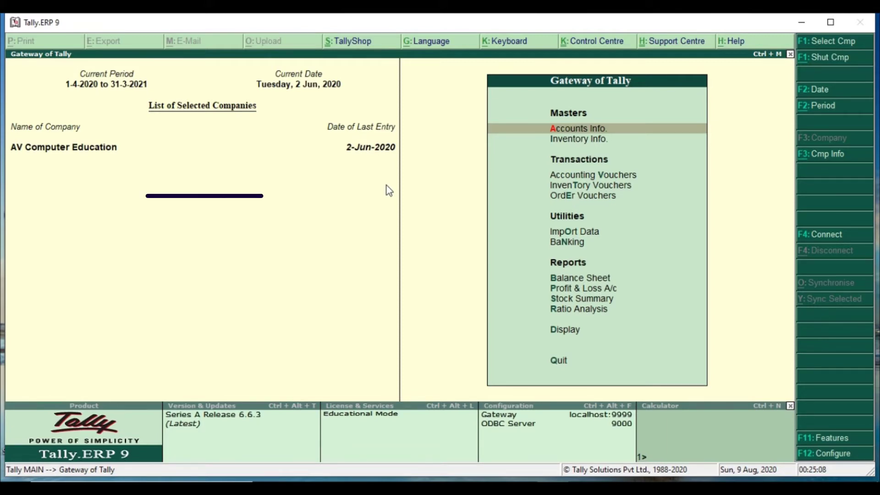
Create a currency with the symbol $ and the formal name Doller, keeping the default decimal and display settings
key(Return)
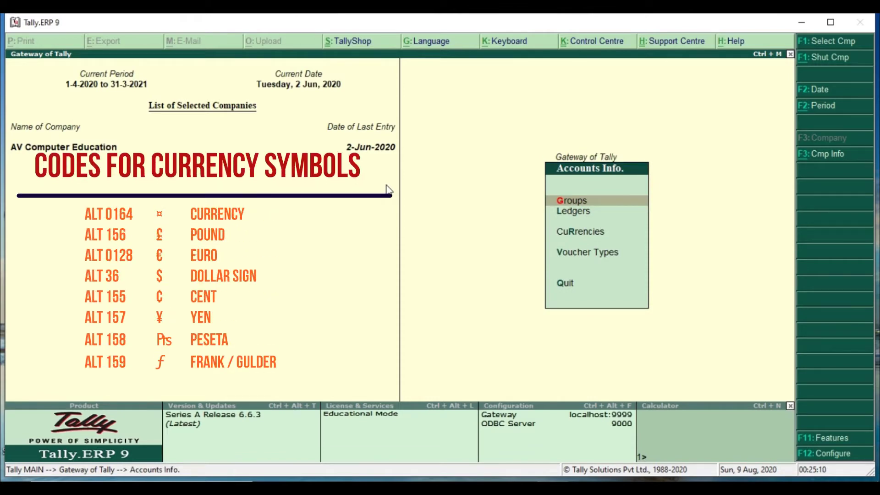
key(Down)
key(Down)
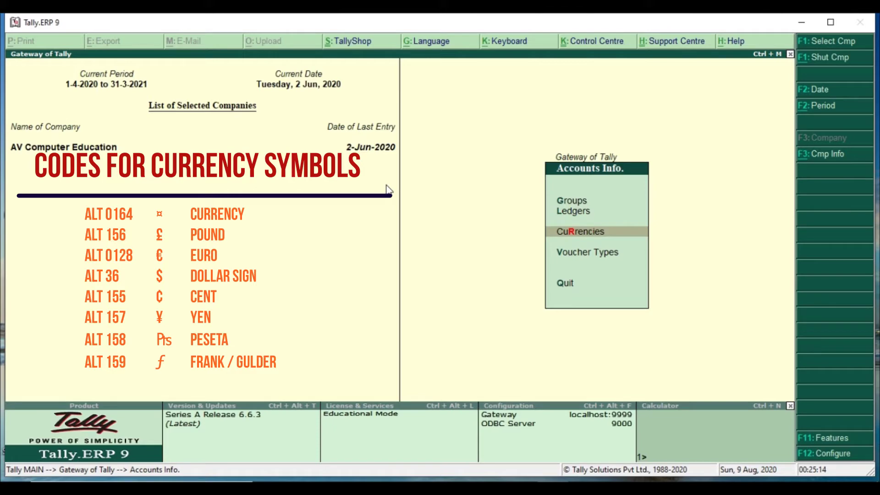
key(Return)
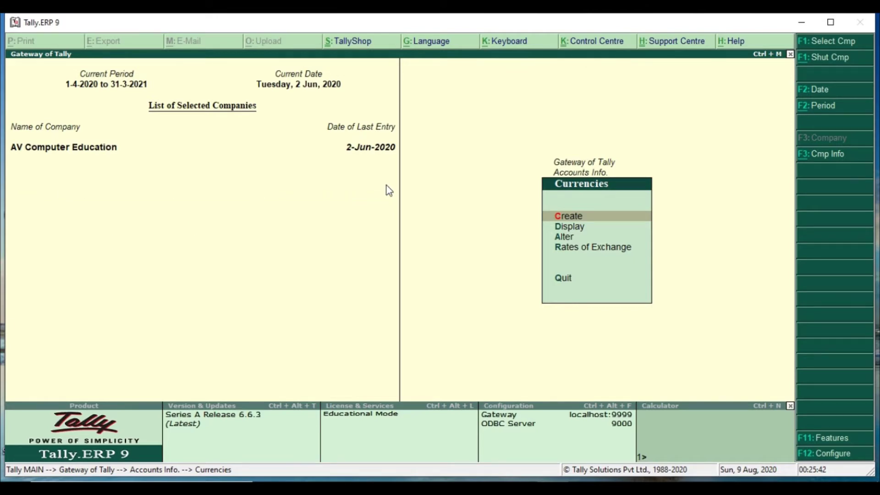
key(Return)
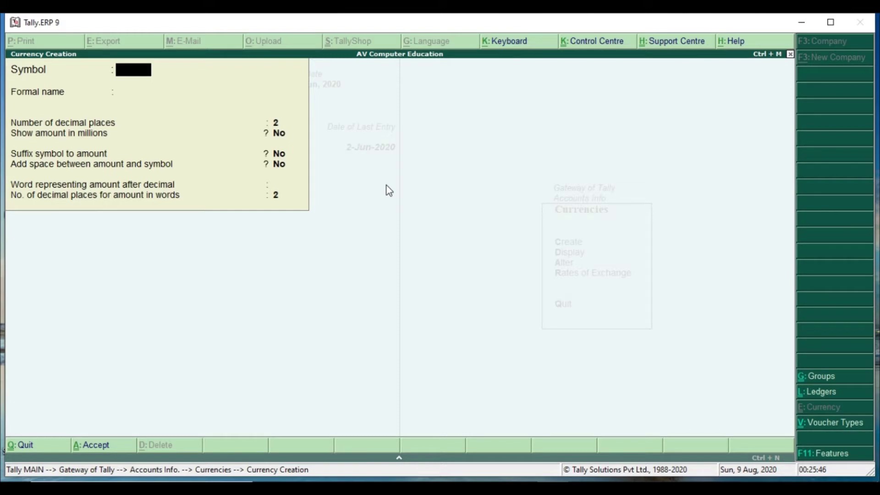
key(shift)
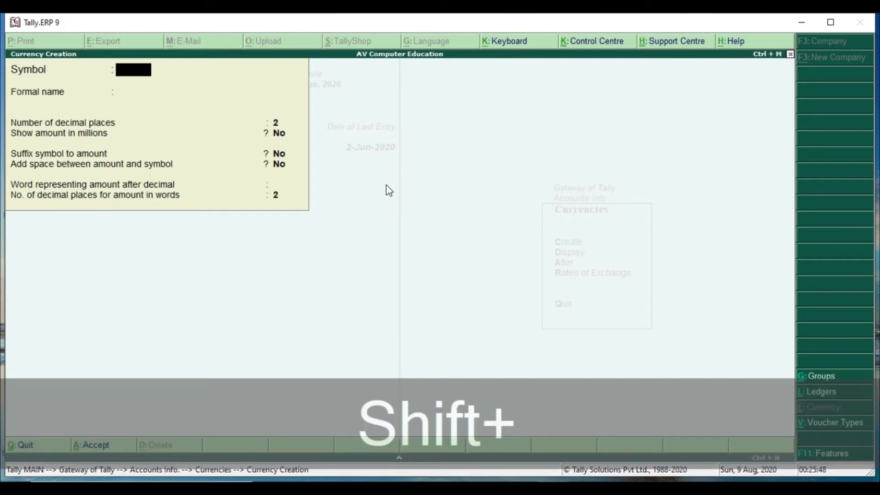
text($)
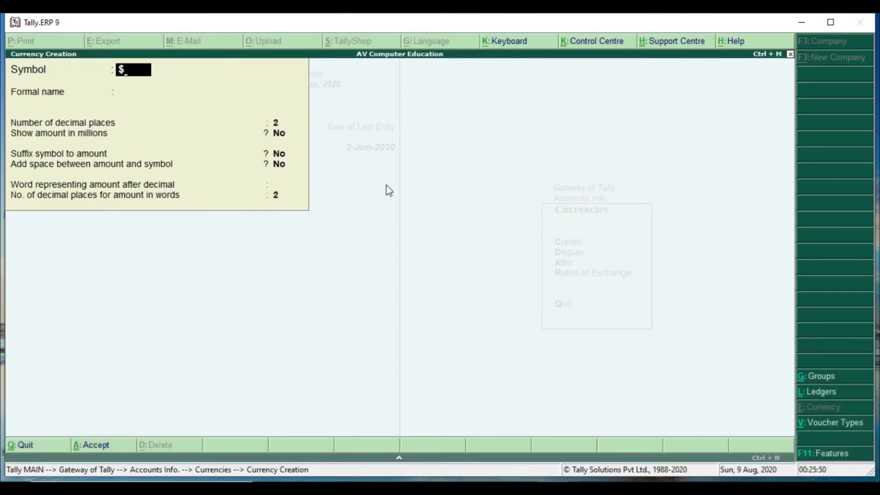
key(Return)
text(Doller)
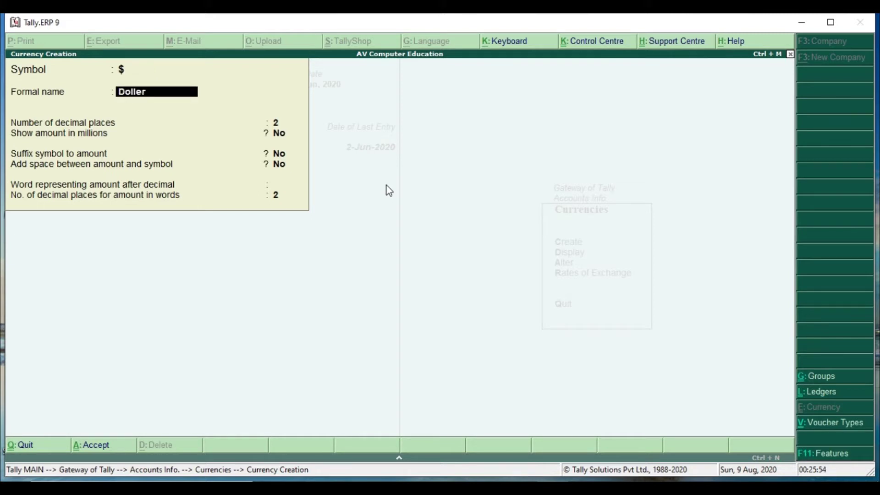
key(Return)
key(Return)
key(Return)
key(Return)
key(Return)
key(Return)
key(Return)
key(Return)
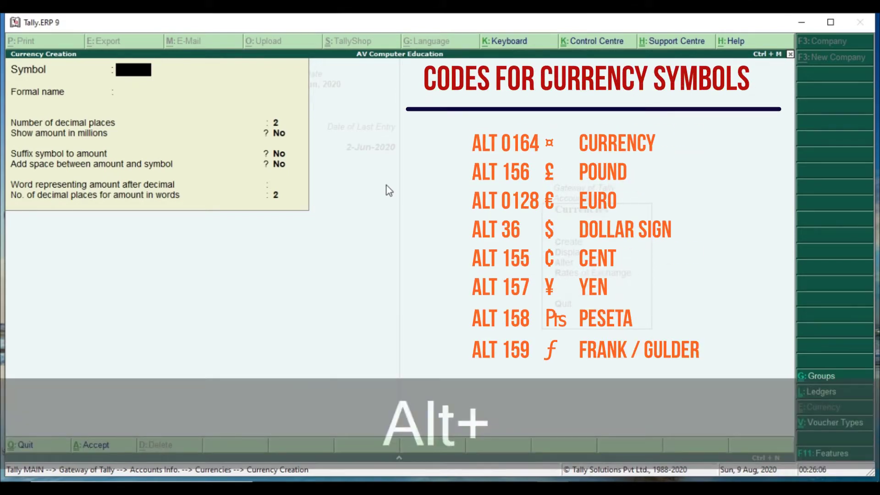
Create a currency with the symbol £ and the formal name Pound using the default settings, and leave currency creation
key(alt+KP_1)
key(alt+KP_5)
key(alt+KP_6)
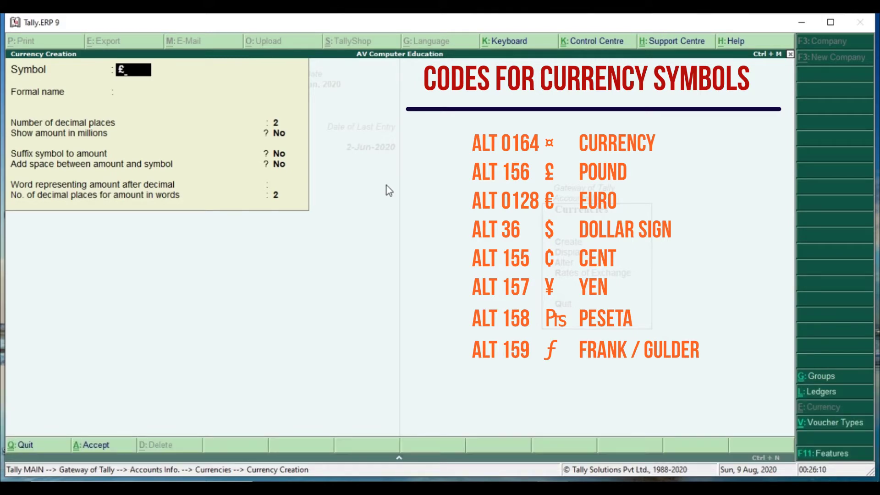
key(Return)
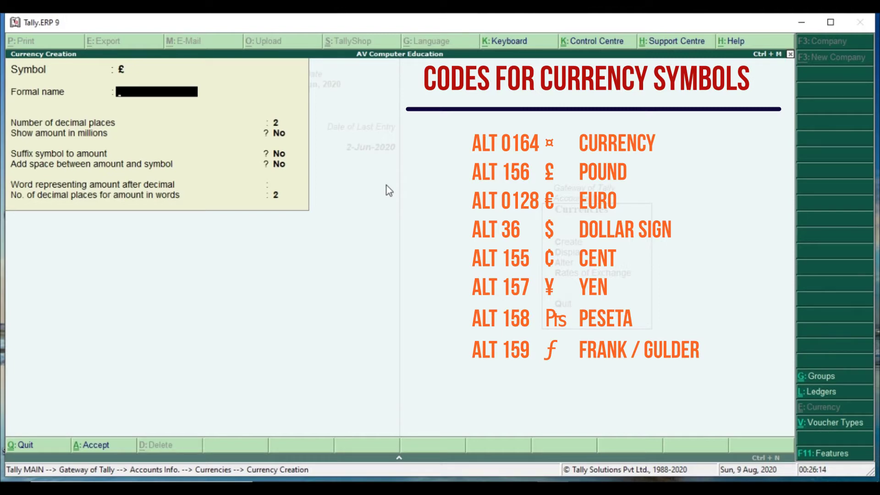
text(Pound)
key(Return)
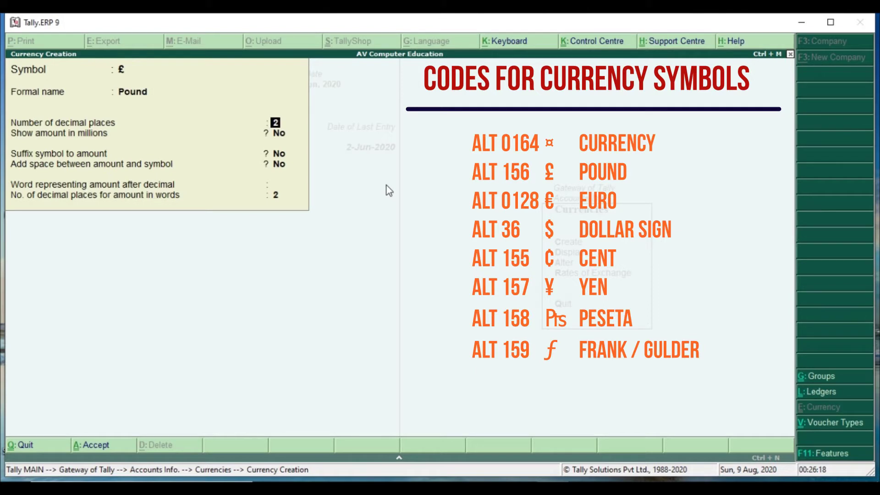
key(Return)
key(Return)
key(Return)
key(Return)
key(Return)
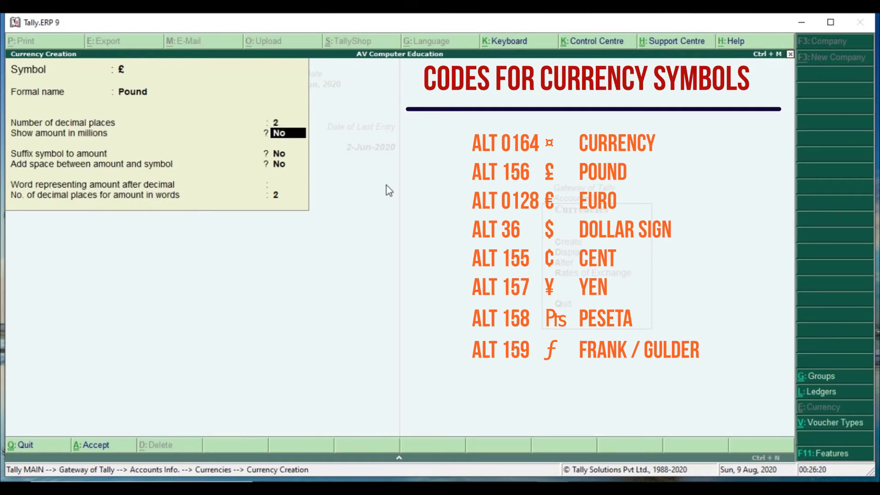
key(Return)
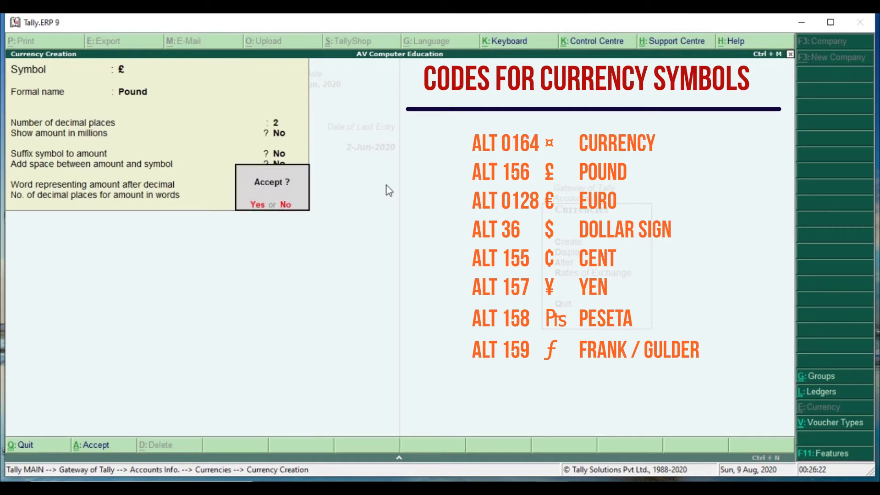
key(Return)
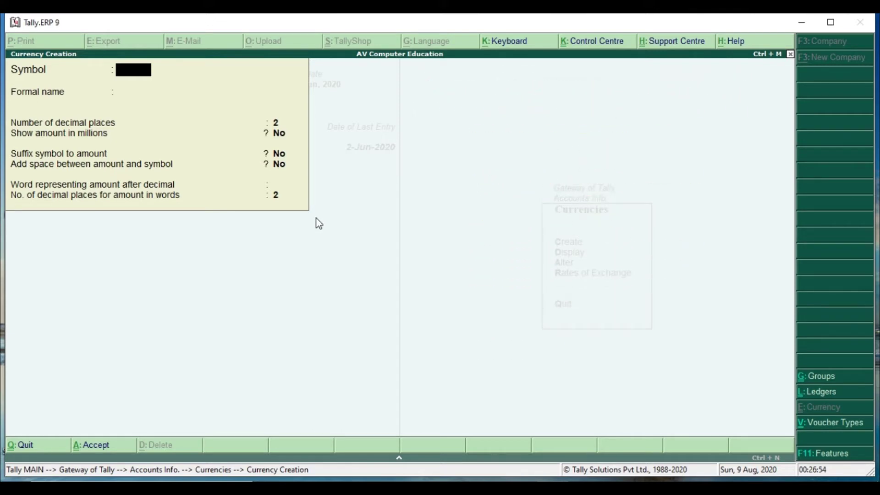
key(Escape)
key(Return)
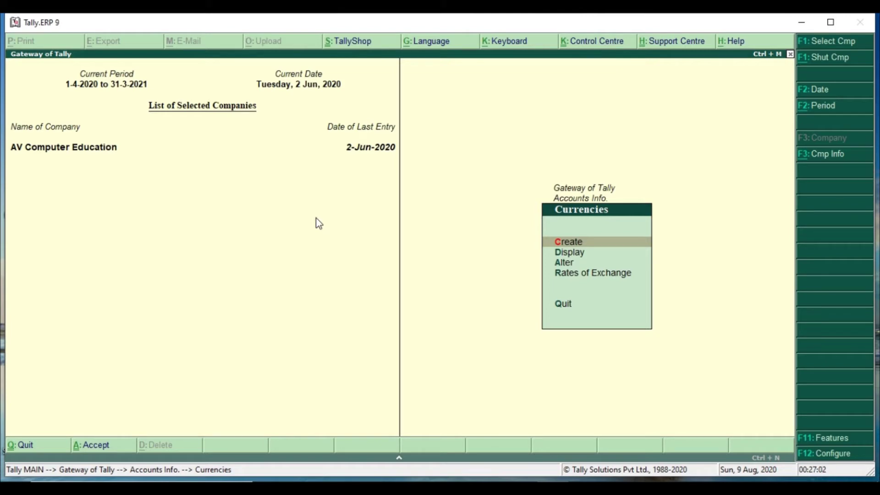
Check the display list of the company's currencies and close it
key(Down)
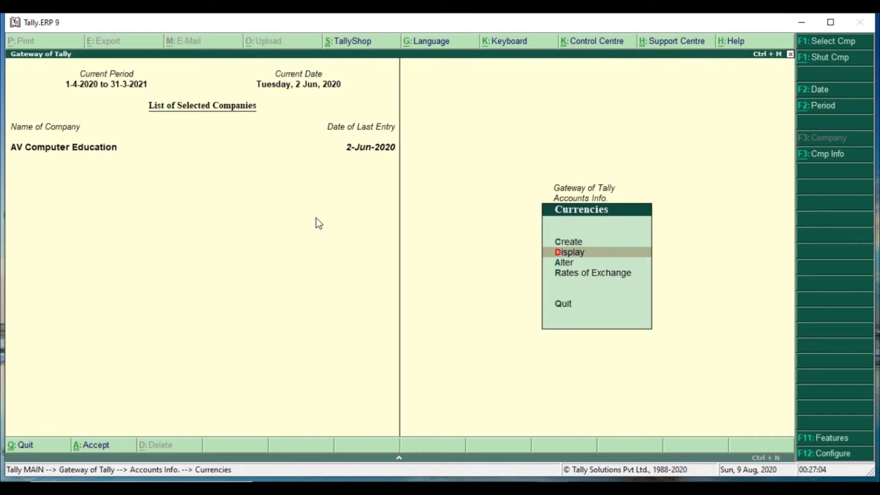
key(Return)
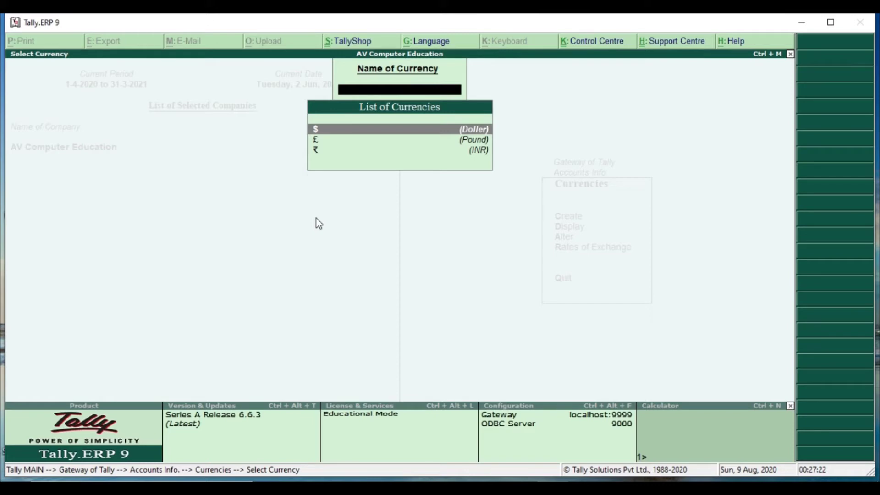
key(Escape)
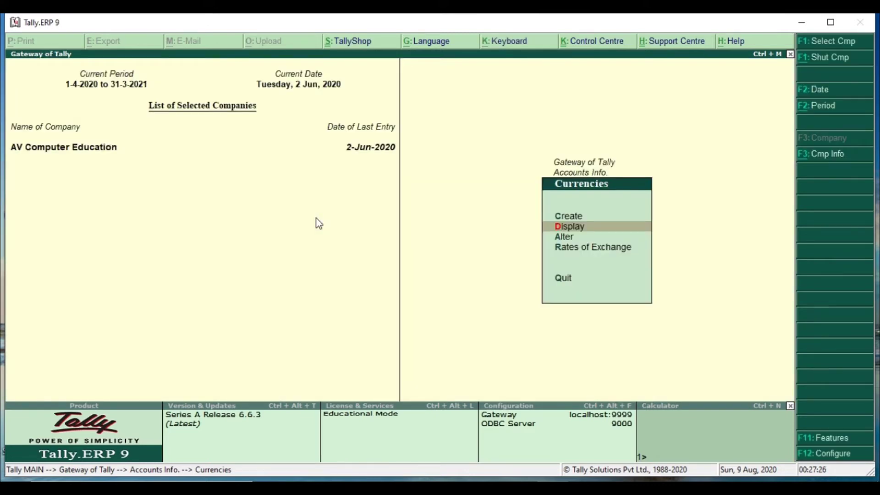
Open the dollar currency for alteration and review its symbol, formal name, decimal places and display settings
key(Down)
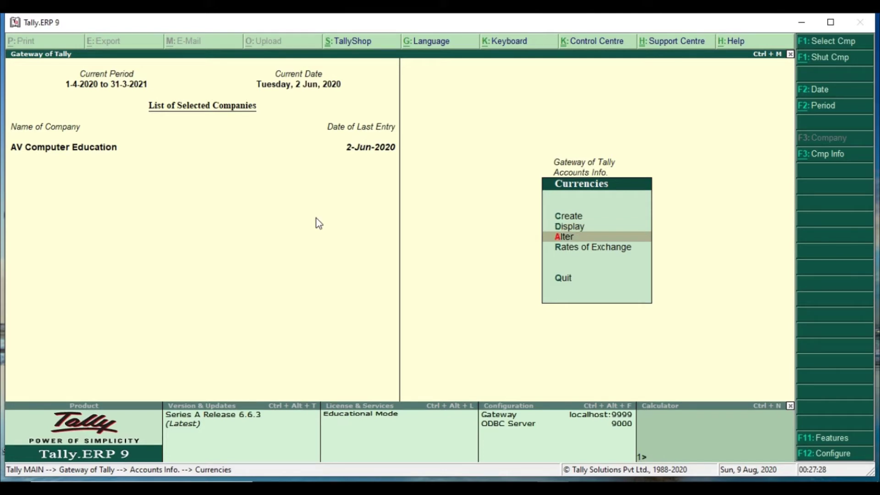
key(Return)
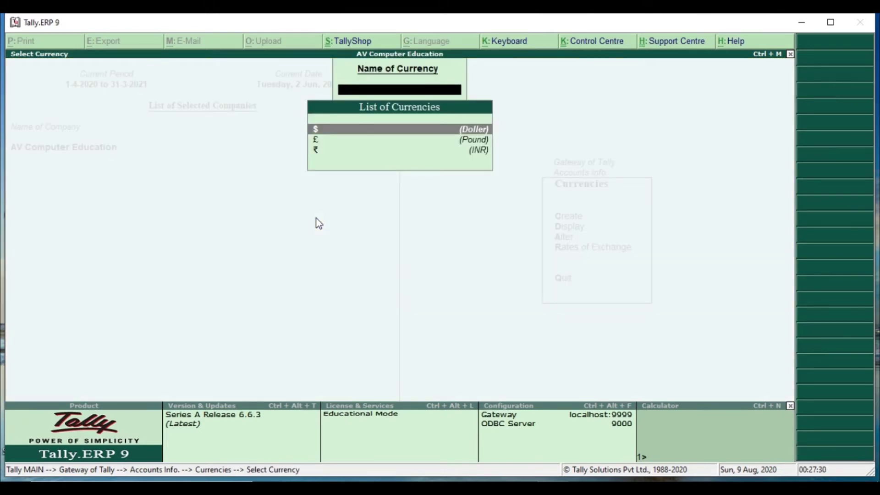
key(Return)
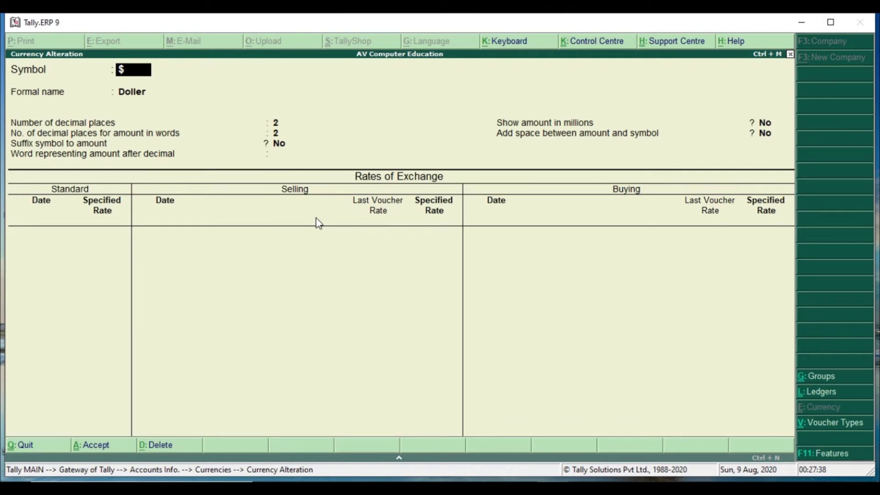
key(Return)
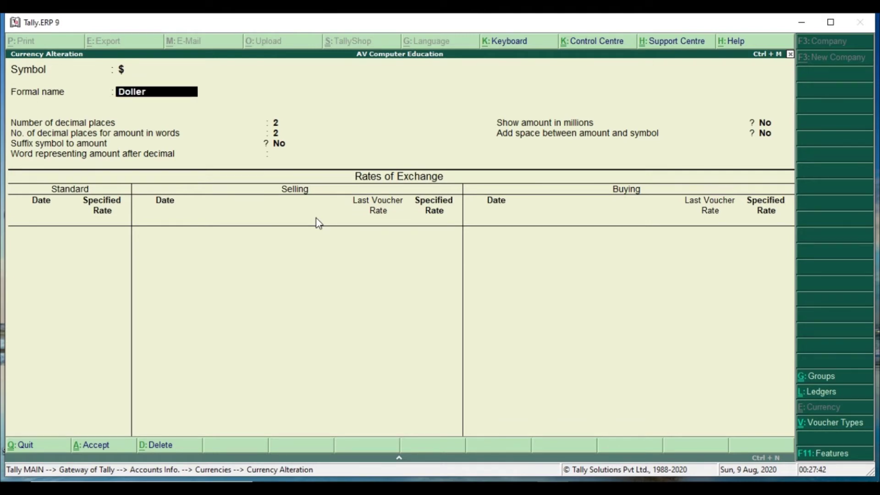
key(BackSpace)
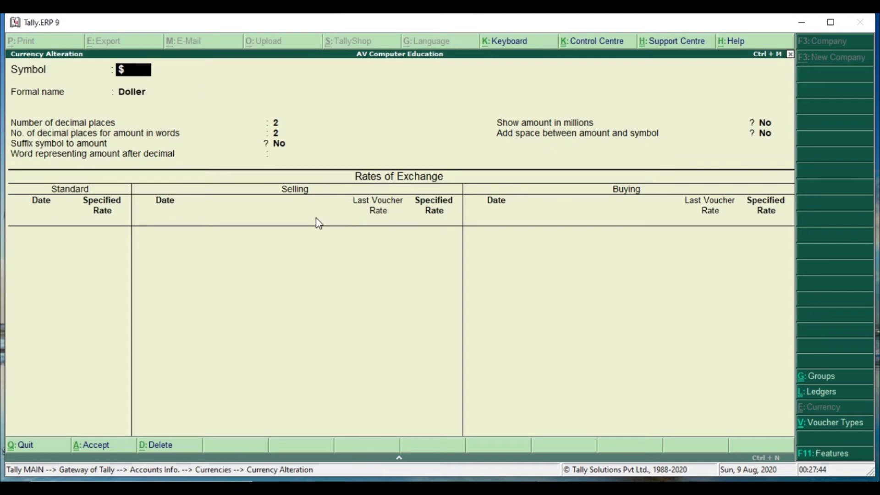
key(Return)
key(Return)
key(Return)
key(Return)
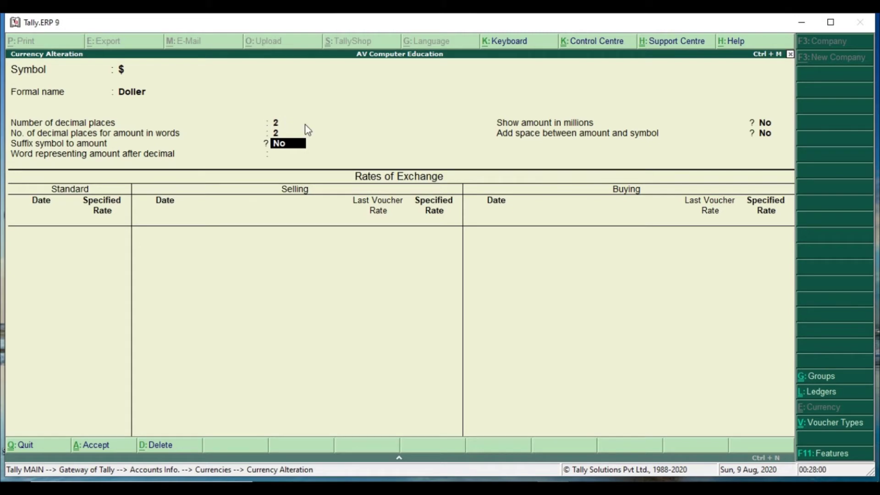
key(Up)
key(Up)
key(Return)
key(Return)
key(Return)
key(Return)
key(Return)
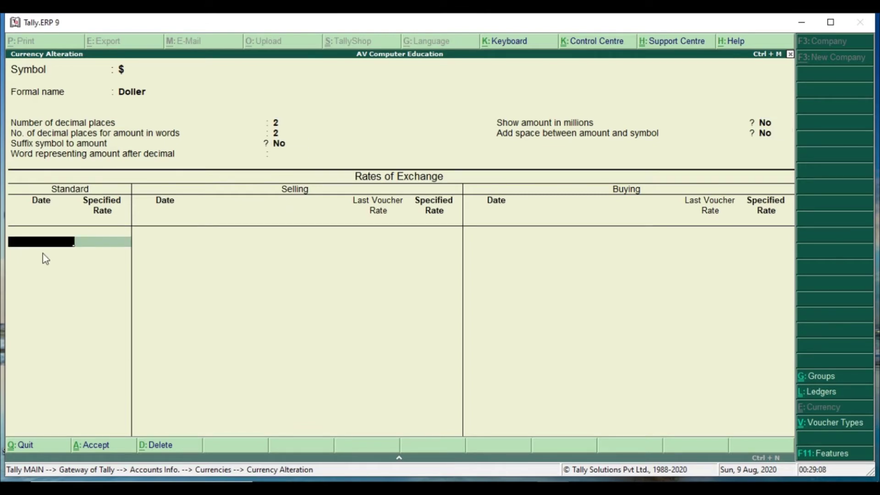
key(Return)
text(74)
key(Return)
key(Return)
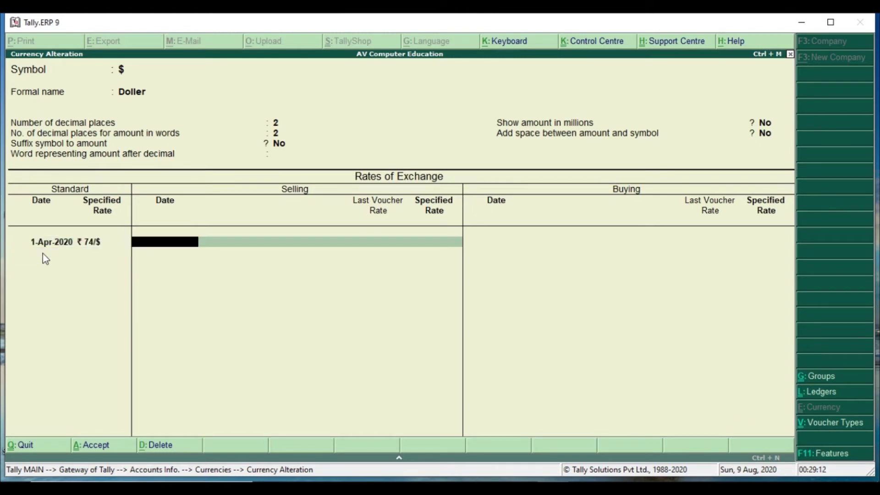
text(1-Apr-2020)
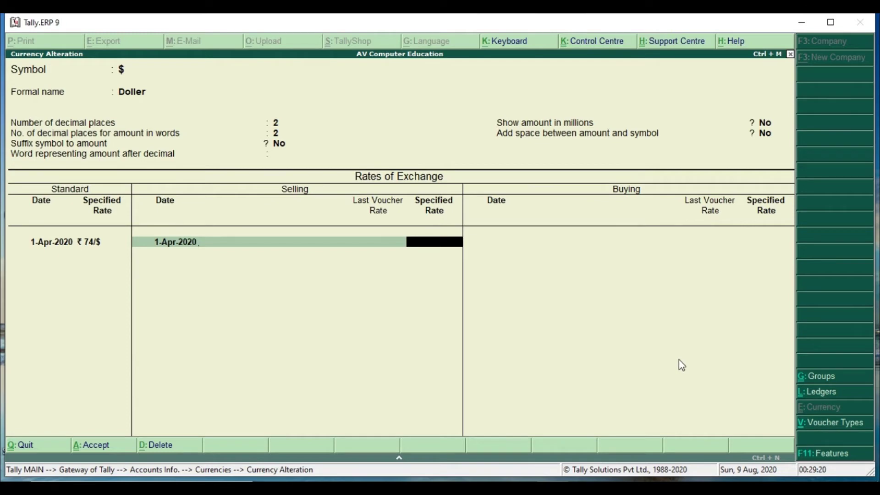
key(Escape)
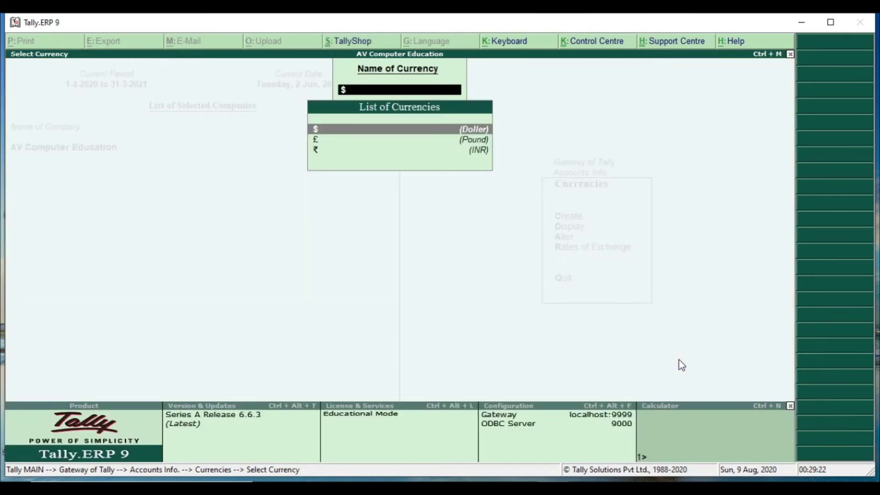
key(Escape)
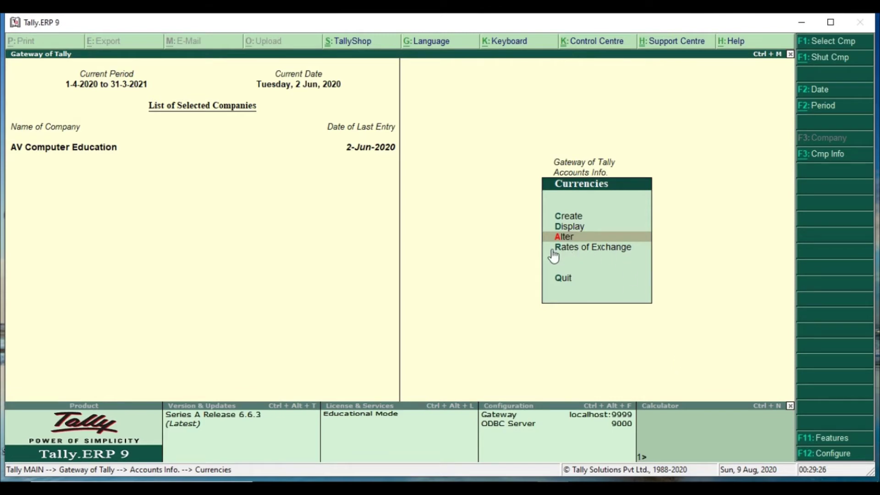
click(617, 248)
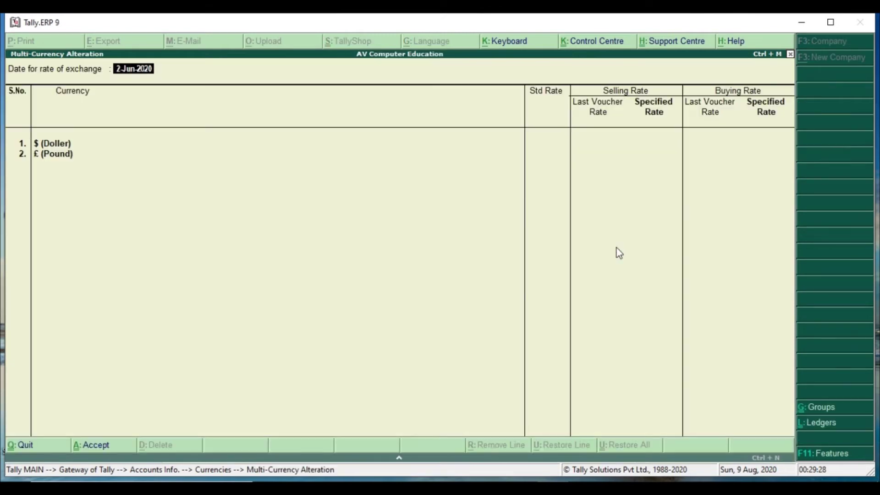
key(Escape)
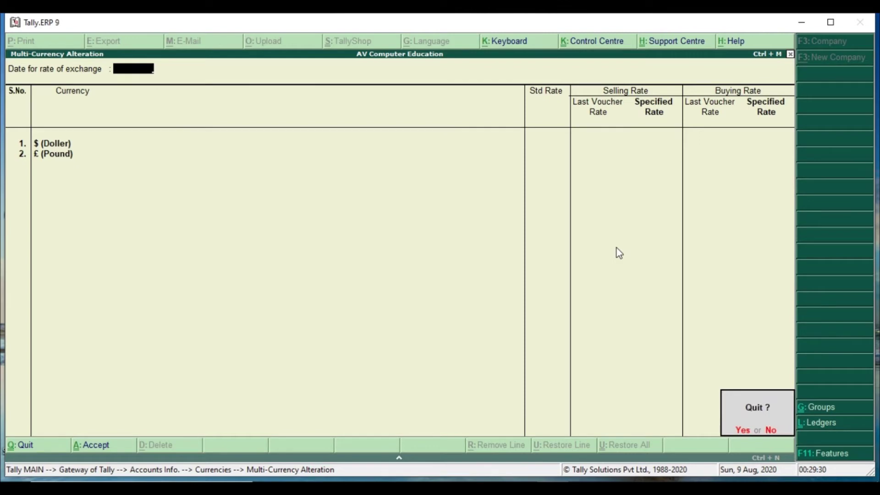
key(y)
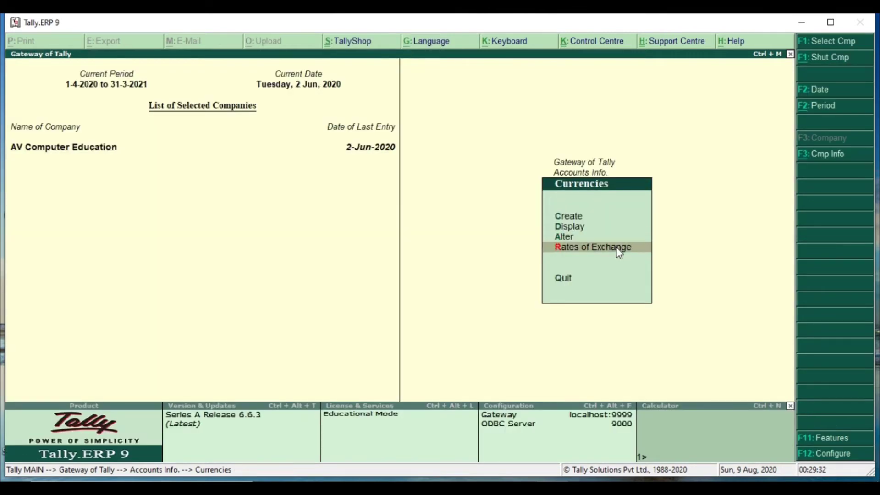
In the rates of exchange for 2-Jun-2020, set the dollar's standard rate to 72, selling rate to 73 and buying rate to 74
click(616, 247)
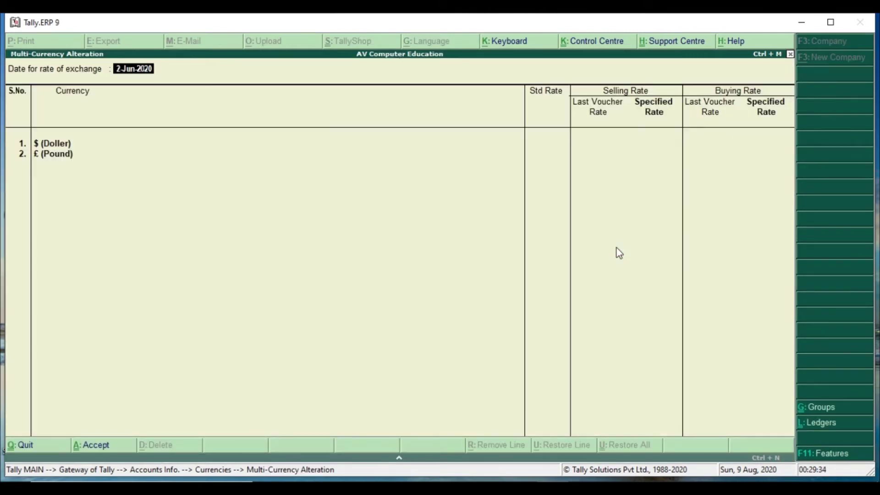
key(Return)
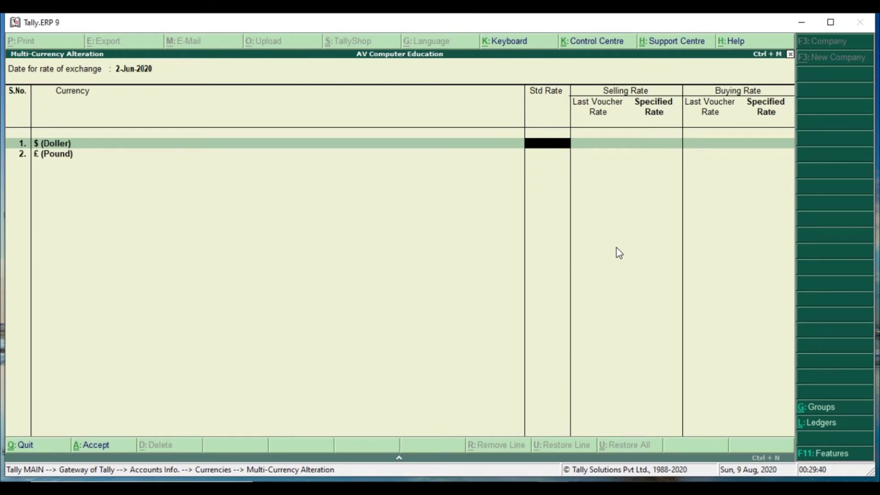
text(72)
key(Return)
text(73)
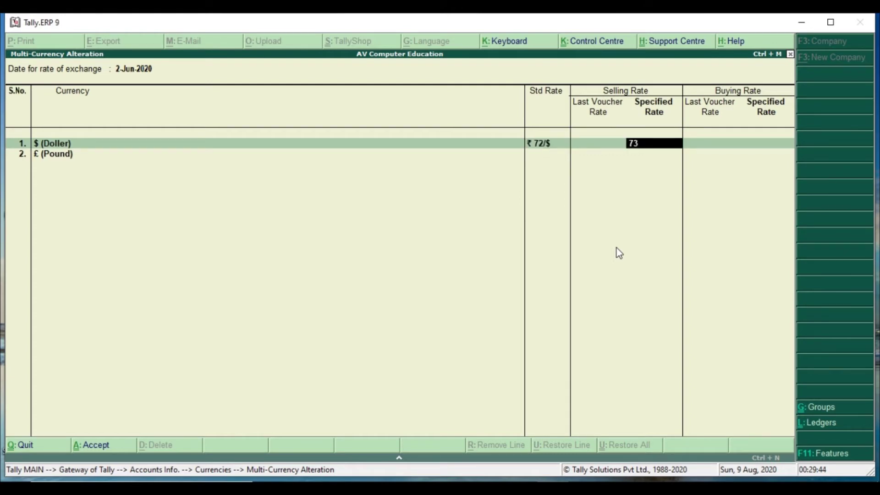
key(Return)
text(74)
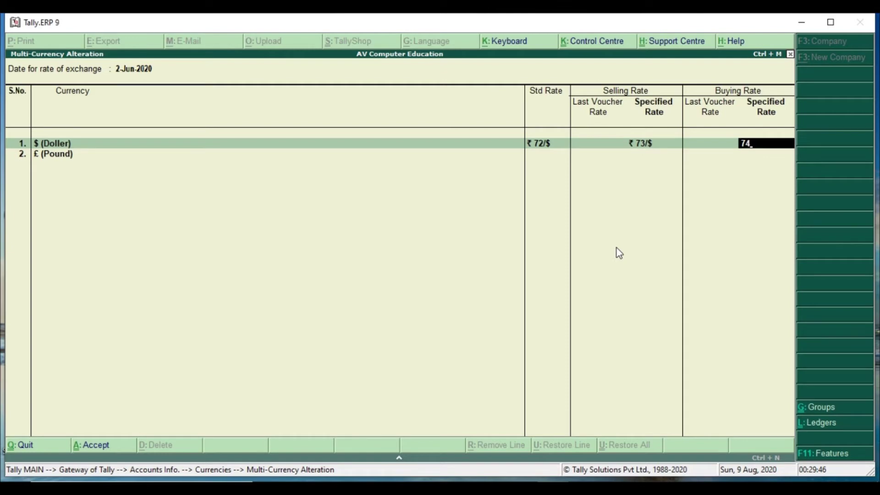
key(Return)
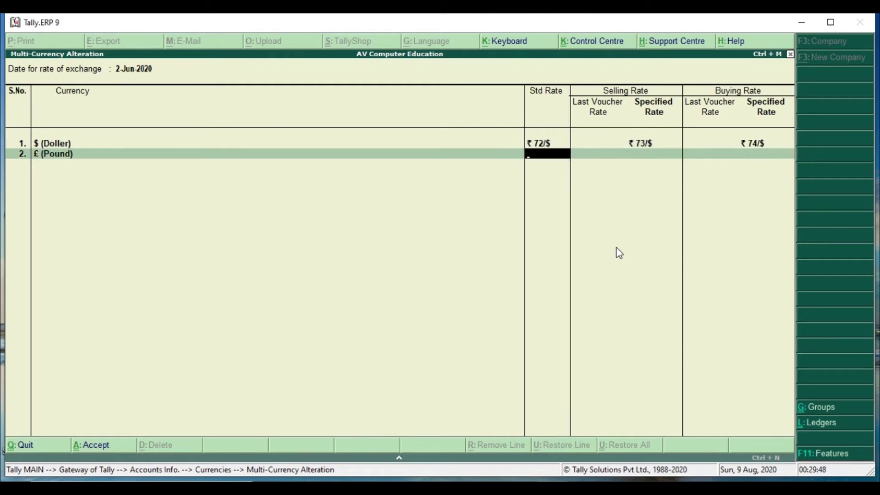
Set the pound's standard rate to 104, selling rate to 105 and buying rate to 106, and accept the exchange rates
text(104)
key(Return)
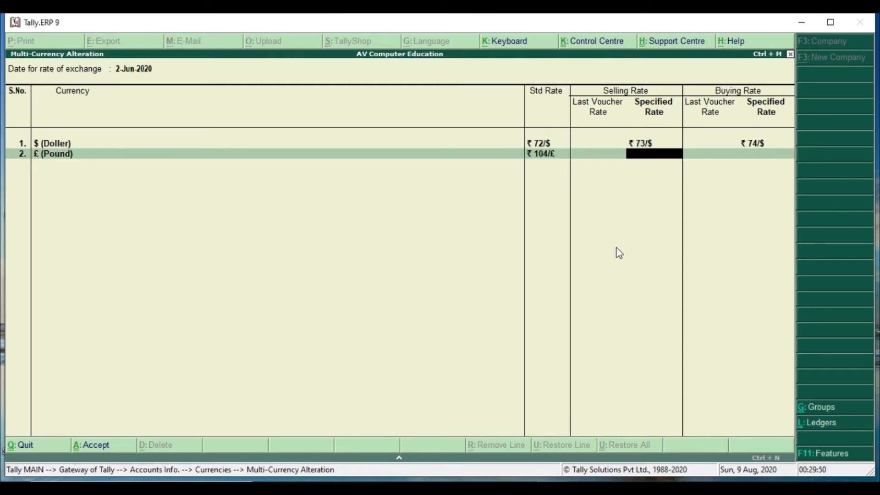
text(103)
key(BackSpace)
text(5)
key(Return)
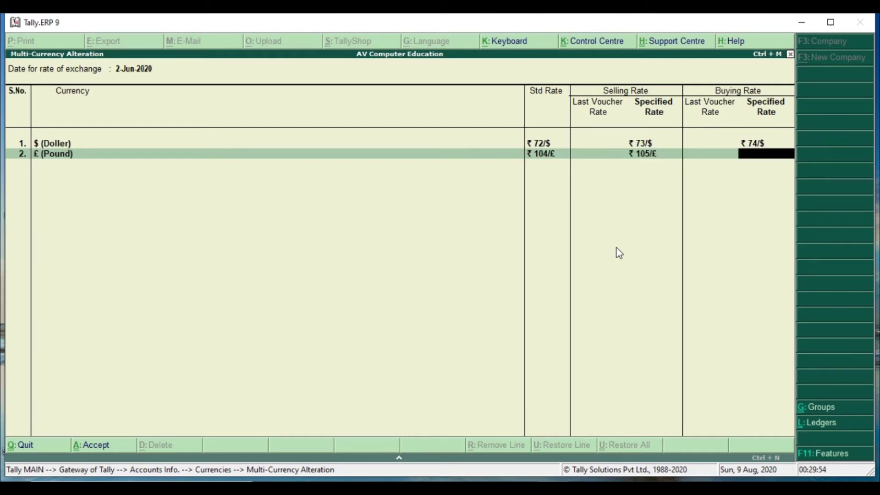
text(106)
key(Return)
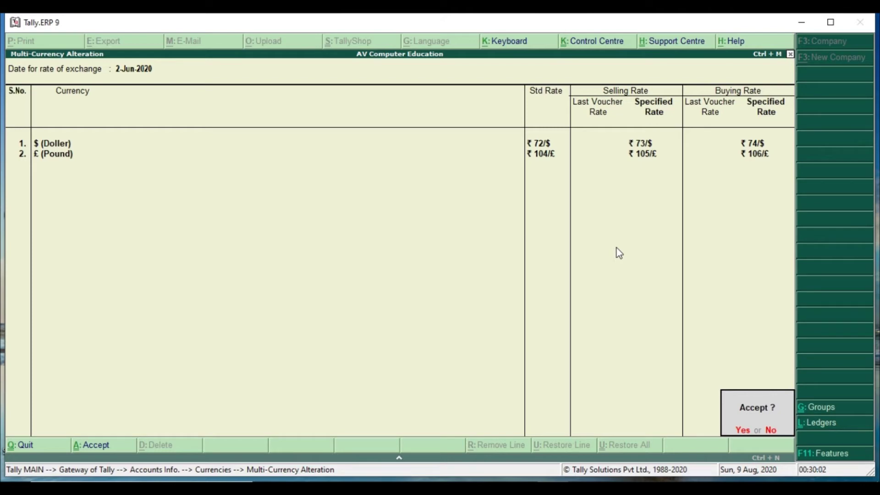
key(Return)
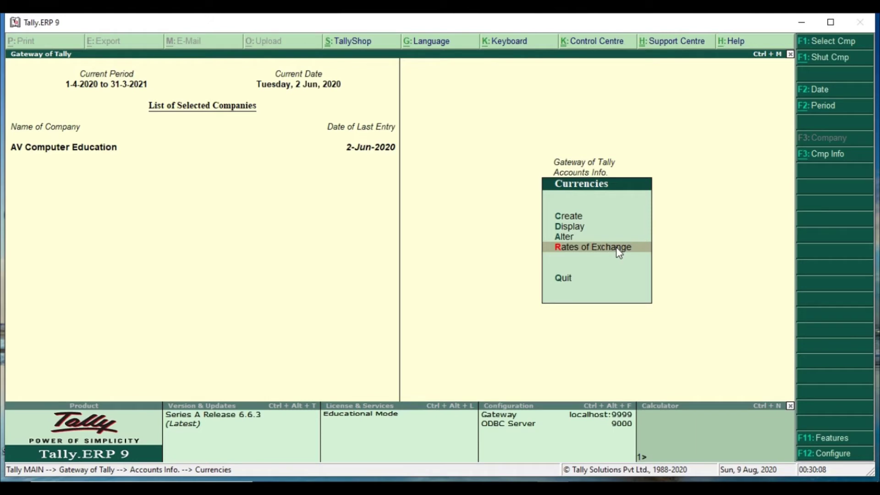
Display the dollar currency to check its rates of exchange, and close the display
key(Up)
key(Up)
key(Return)
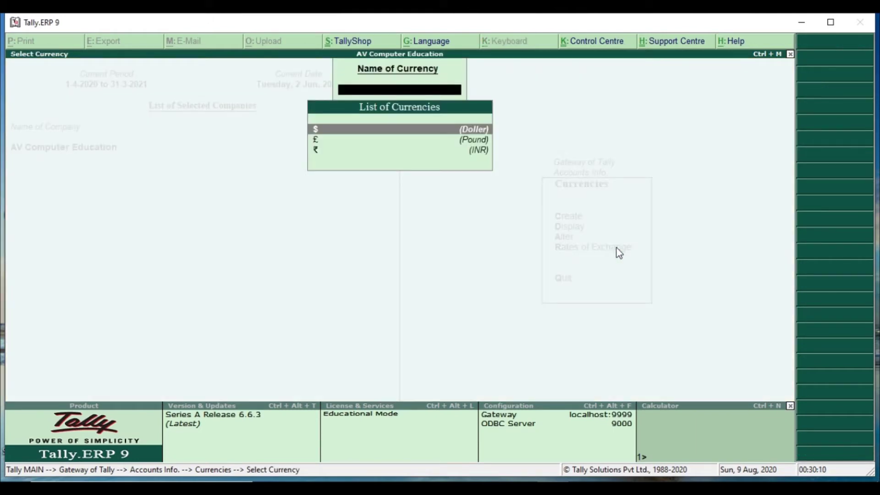
key(Return)
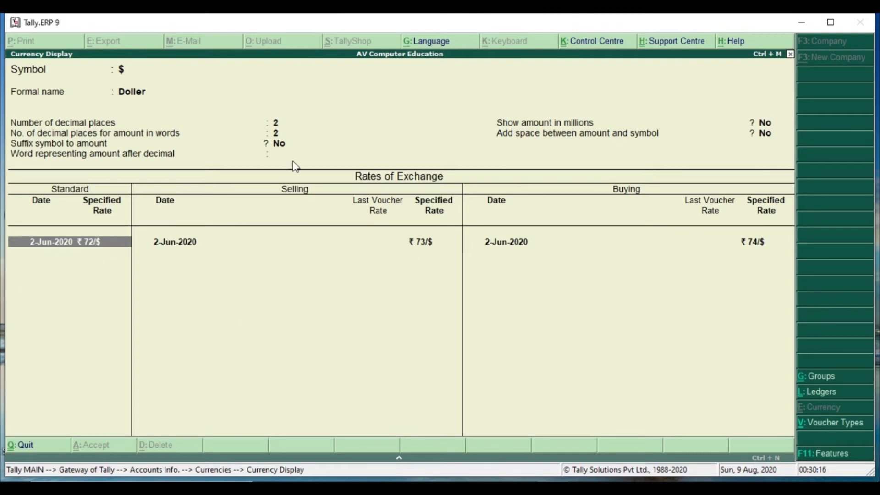
key(Escape)
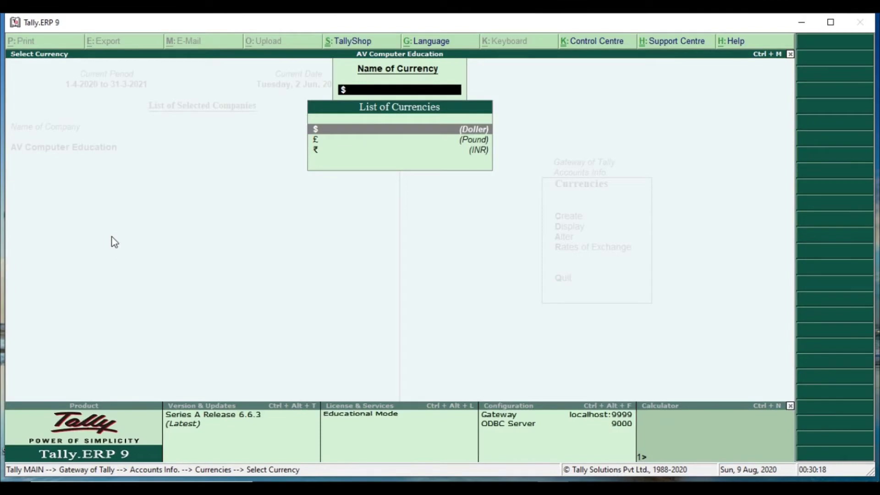
key(Escape)
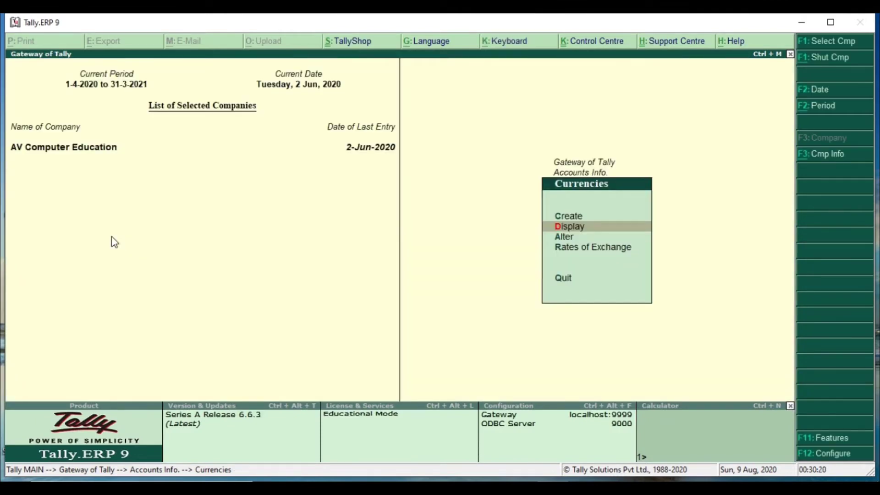
Review the dollar currency's settings and exchange rates in its alteration form, and return to the Gateway of Tally without changes
key(Down)
key(Return)
key(Return)
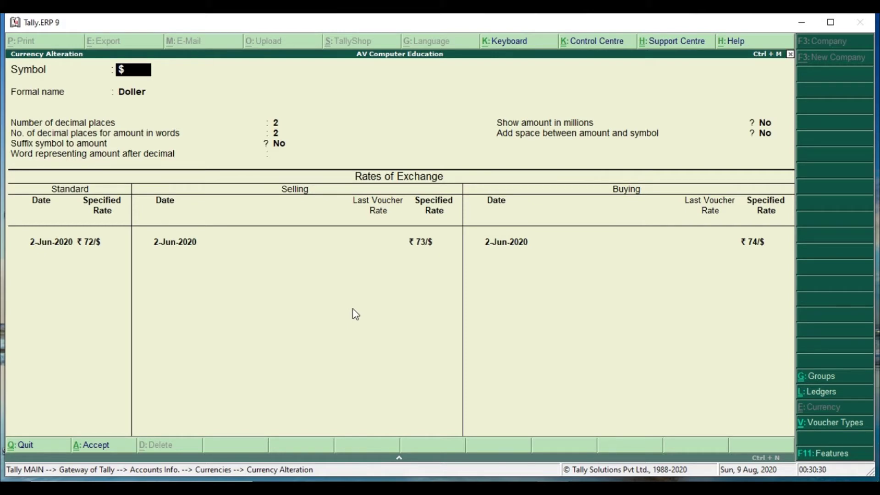
key(Return)
key(Return)
key(Return)
key(Return)
key(Return)
key(Return)
key(Return)
key(Return)
key(Return)
key(Return)
key(Return)
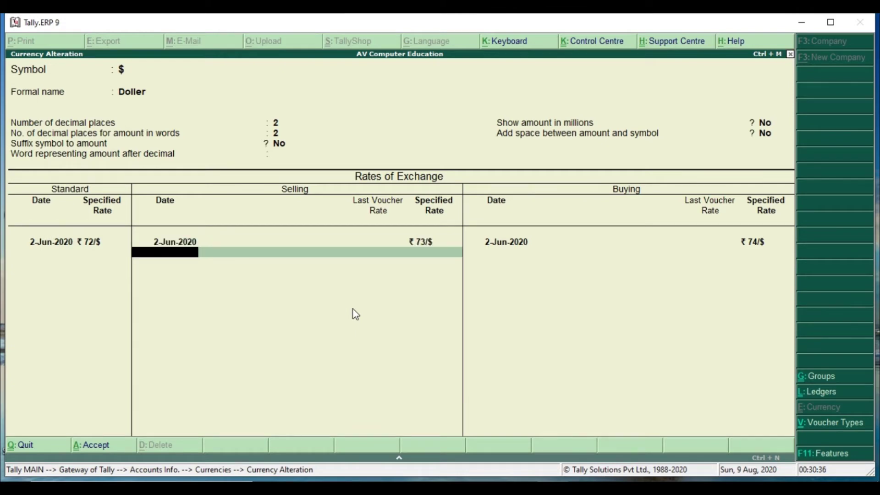
key(Escape)
key(Return)
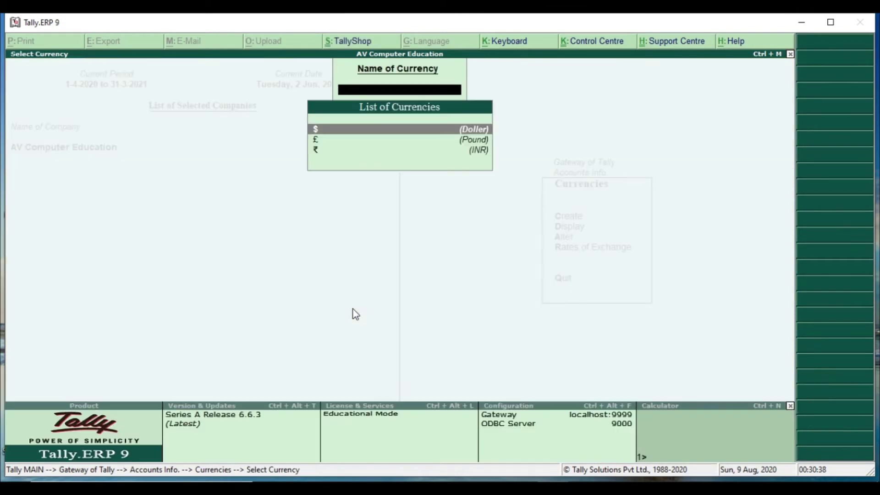
key(Escape)
key(Escape)
key(Escape)
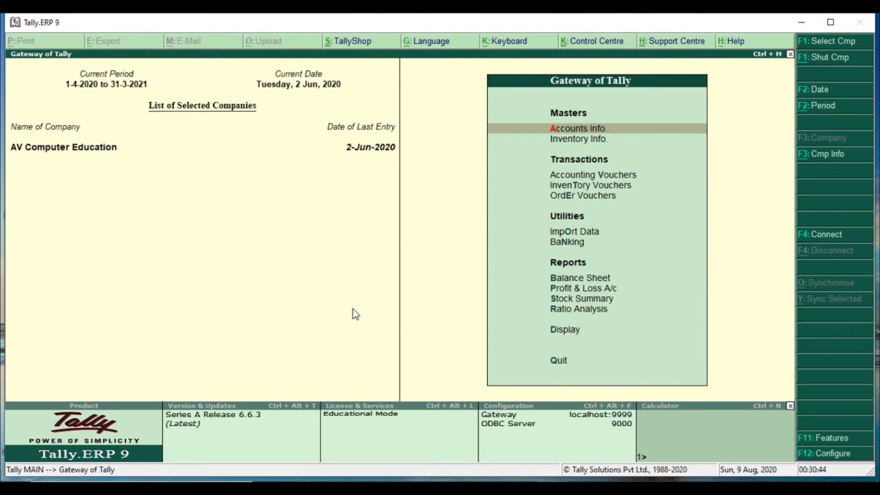
key(Return)
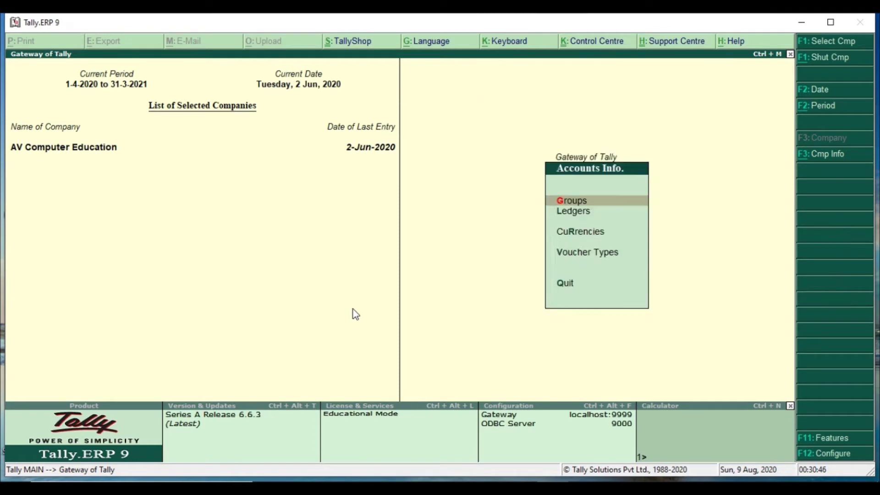
key(Down)
key(Down)
key(Return)
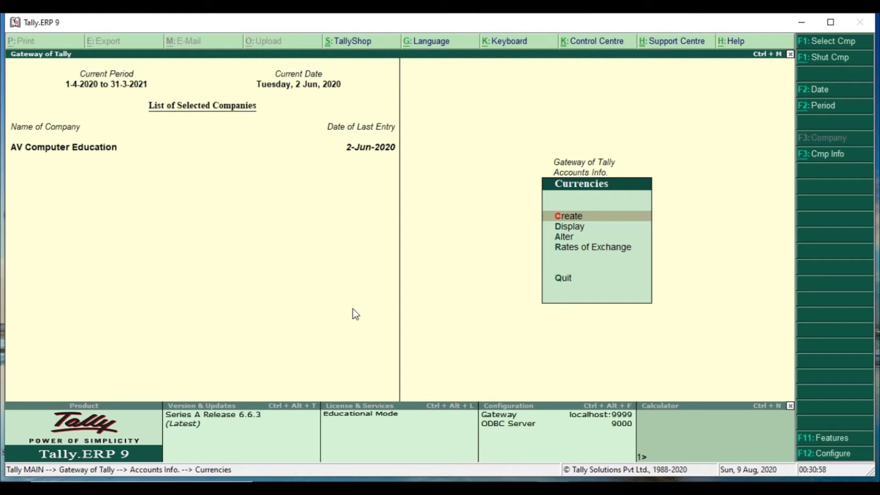
key(Escape)
key(Escape)
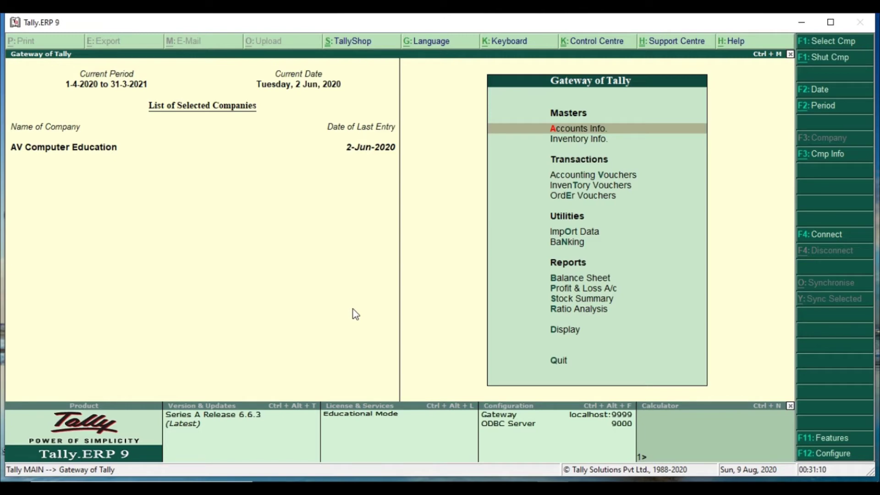
Launch Notepad with a blank document and keep its window at normal size over Tally
key(super+r)
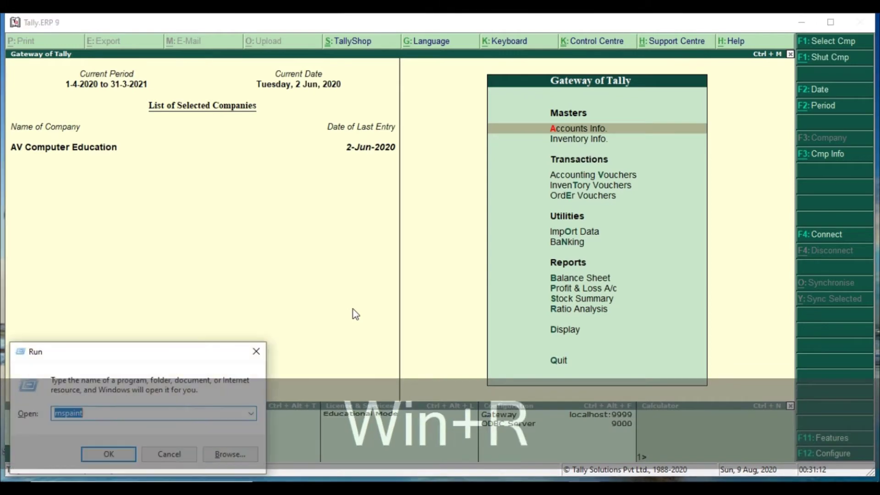
text(note)
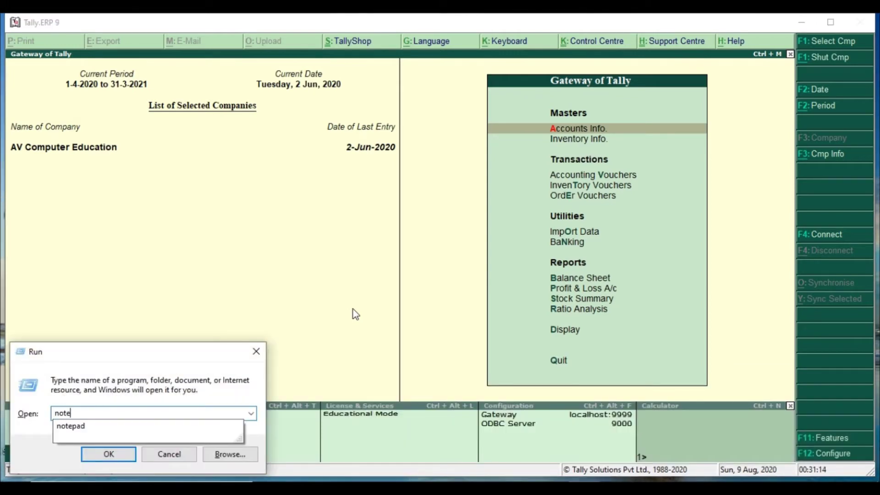
key(Down)
key(Return)
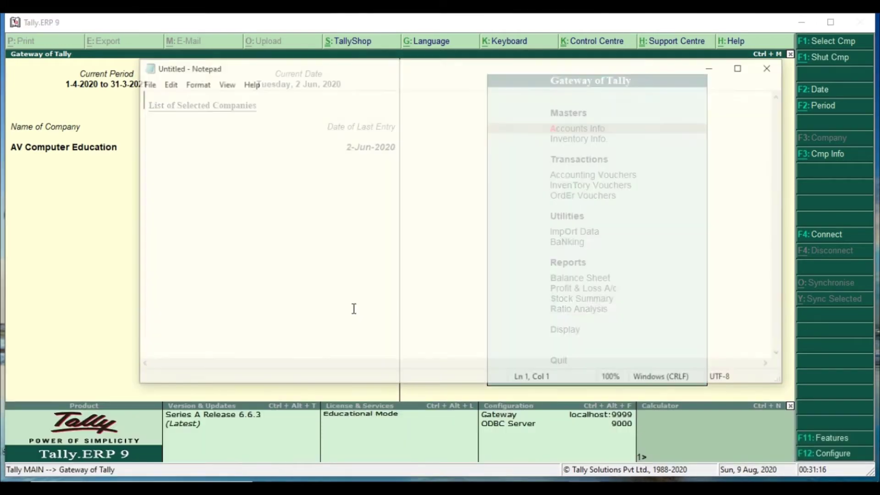
double_click(509, 74)
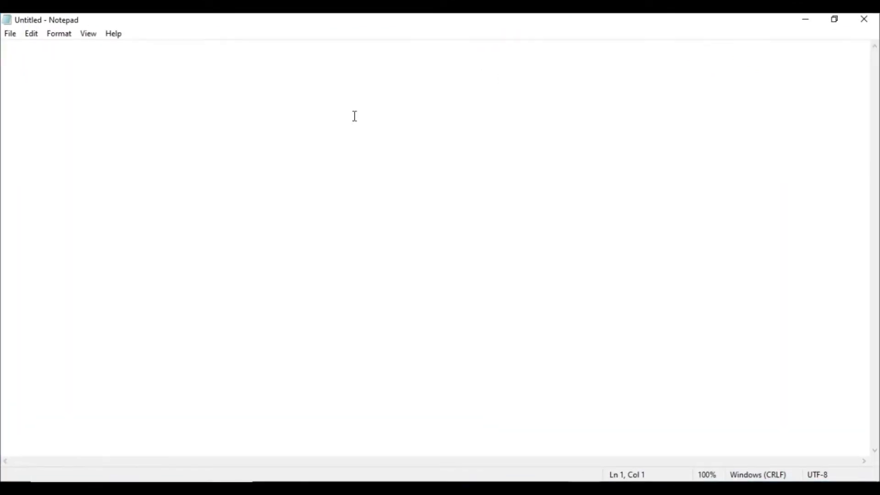
click(836, 20)
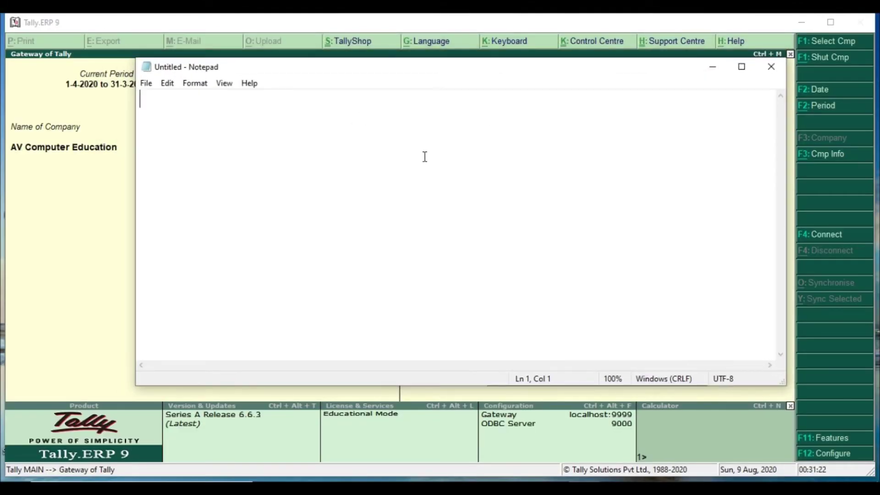
Begin the sample transaction note with "1-8-2020 Purchase 100 bags of suger bags"
text(1-)
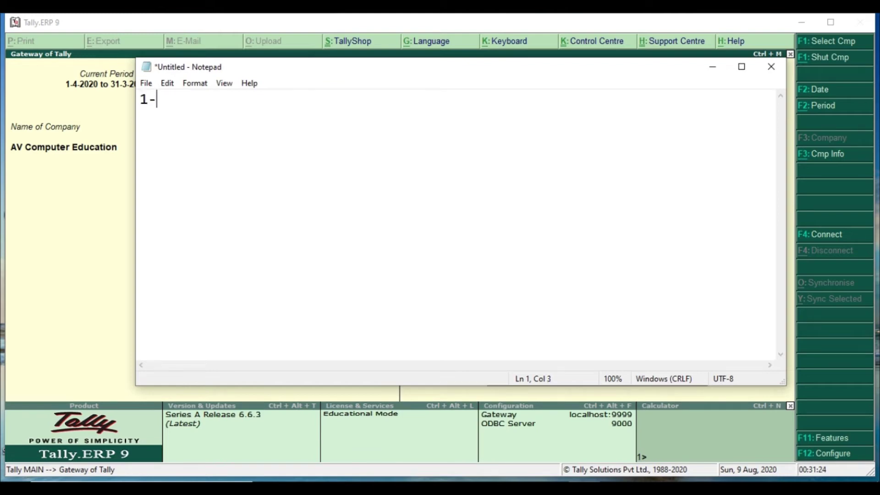
text(8-2020 )
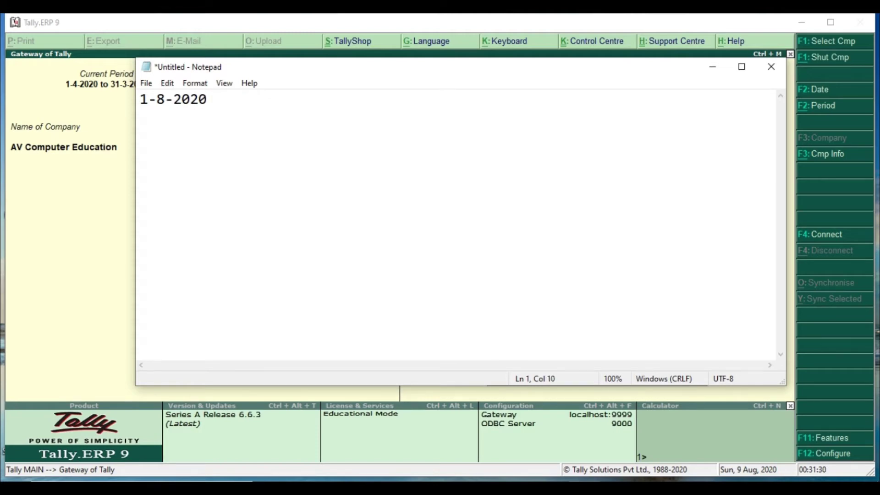
text(Purc)
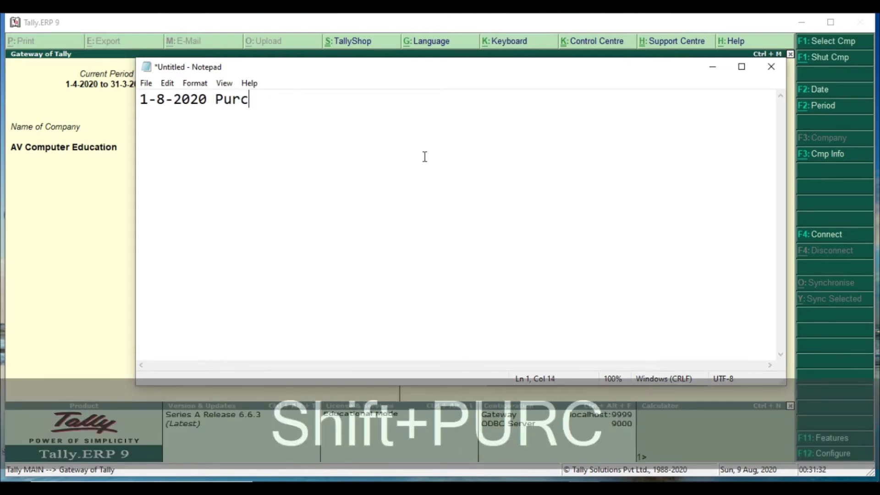
text(hase)
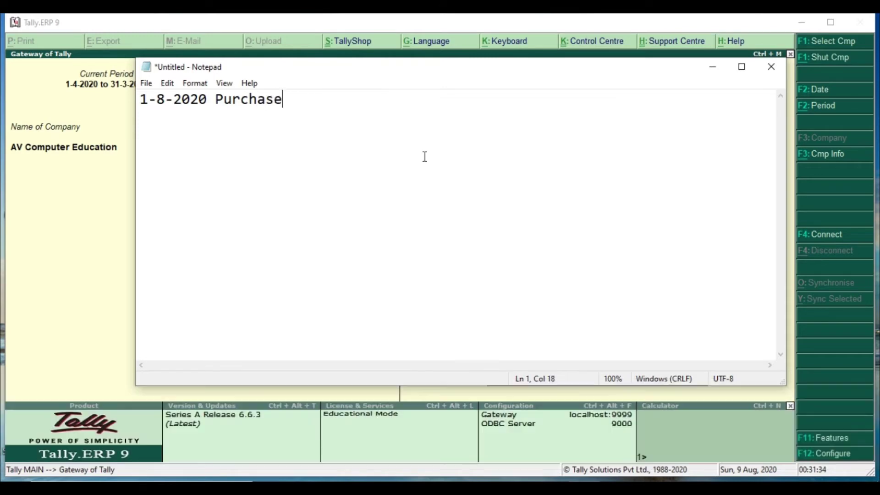
text( 100 bags )
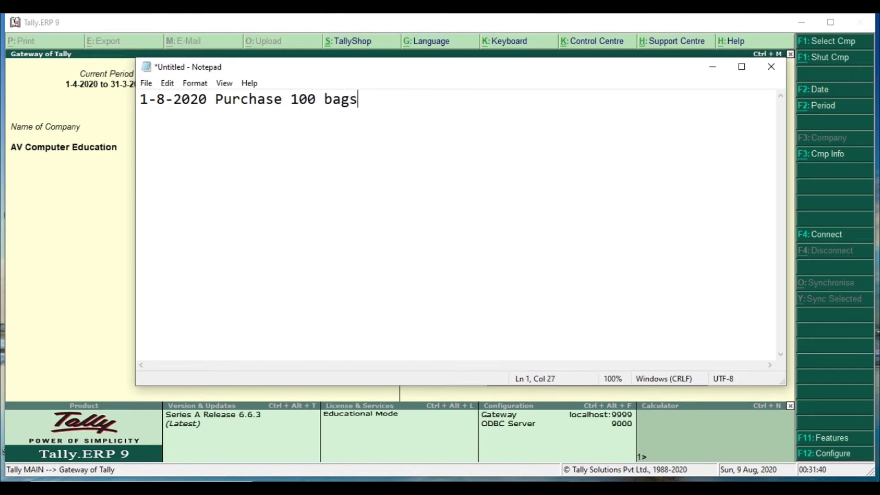
text(of suger)
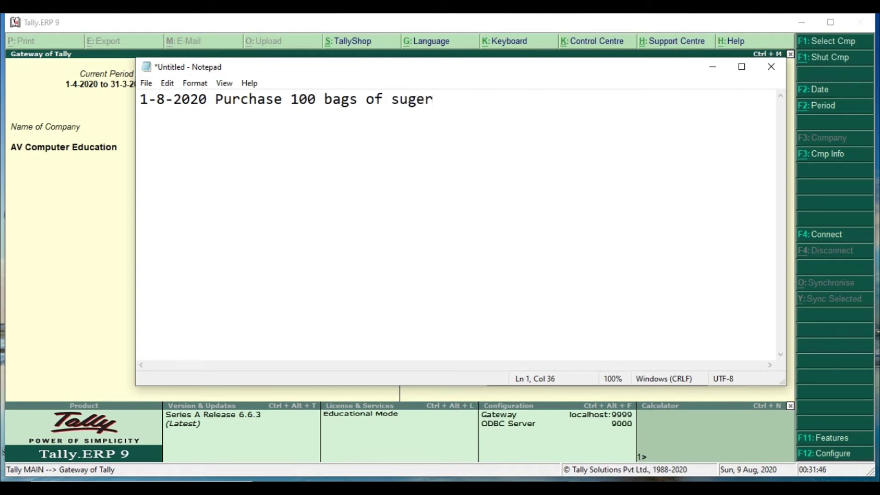
text( bags )
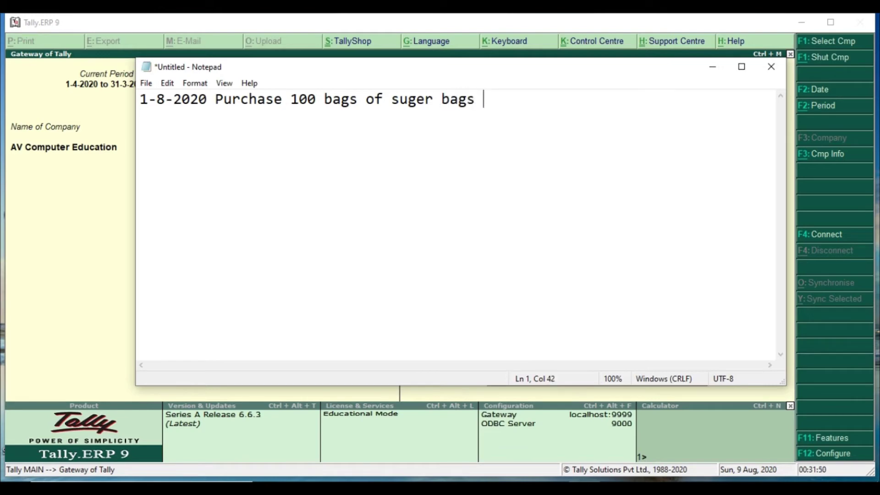
Complete the transaction note with "from foreign seller @ 10 pounds per bag"
text(frm)
key(BackSpace)
key(BackSpace)
text(om fo)
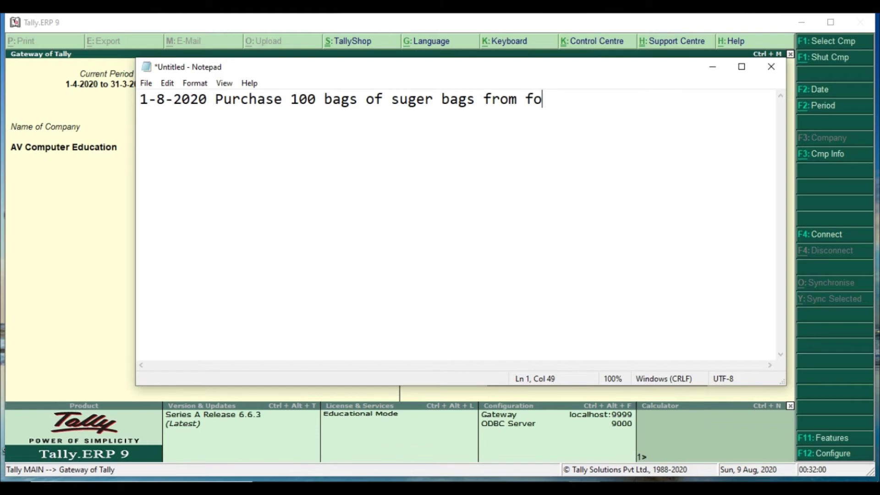
text(reign )
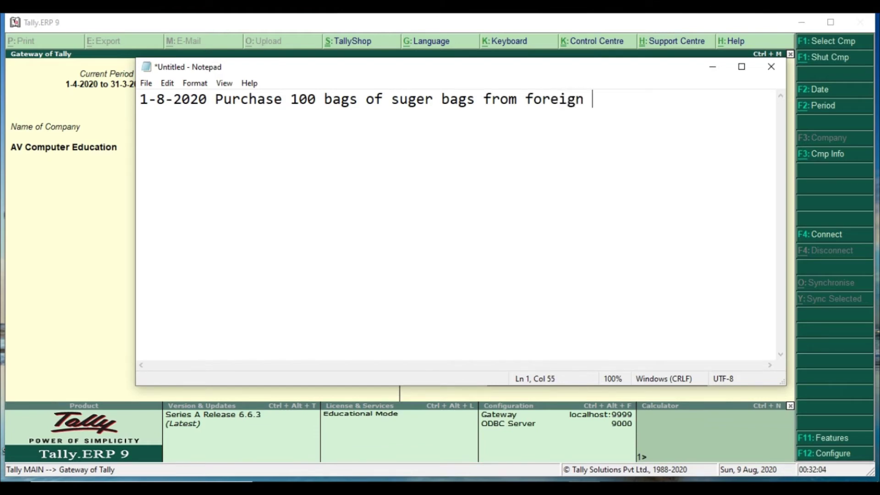
text(seller)
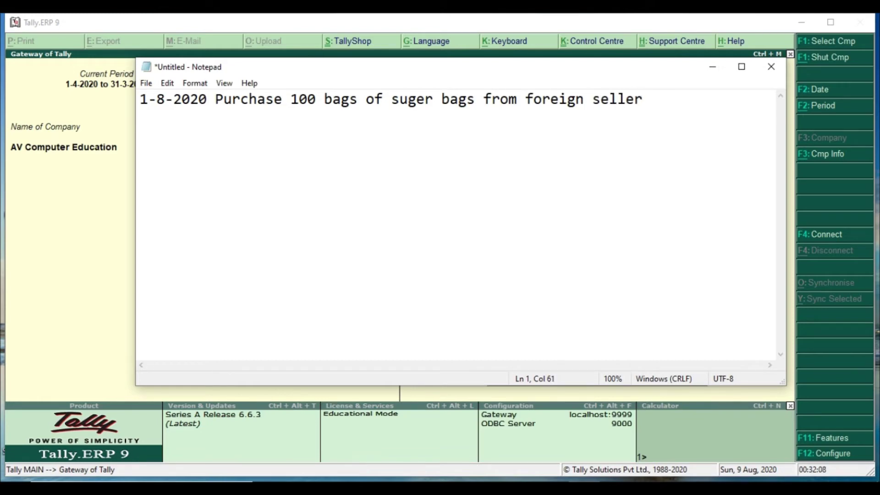
text( @)
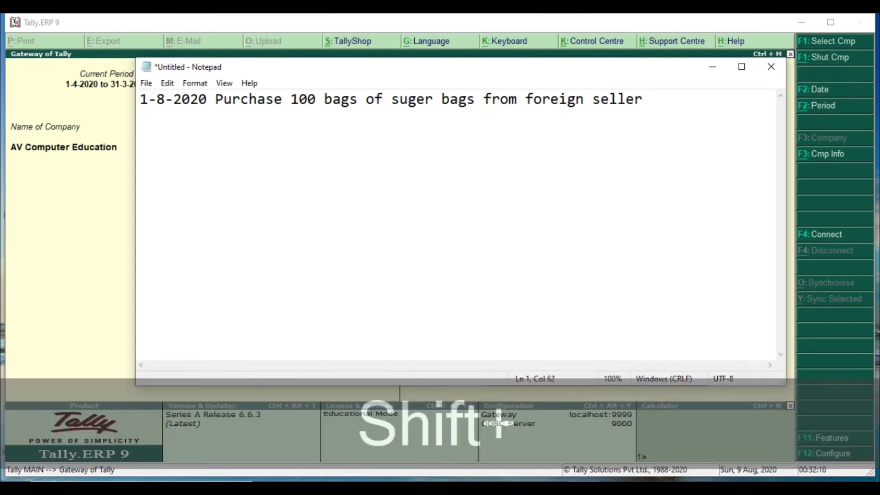
text( 10)
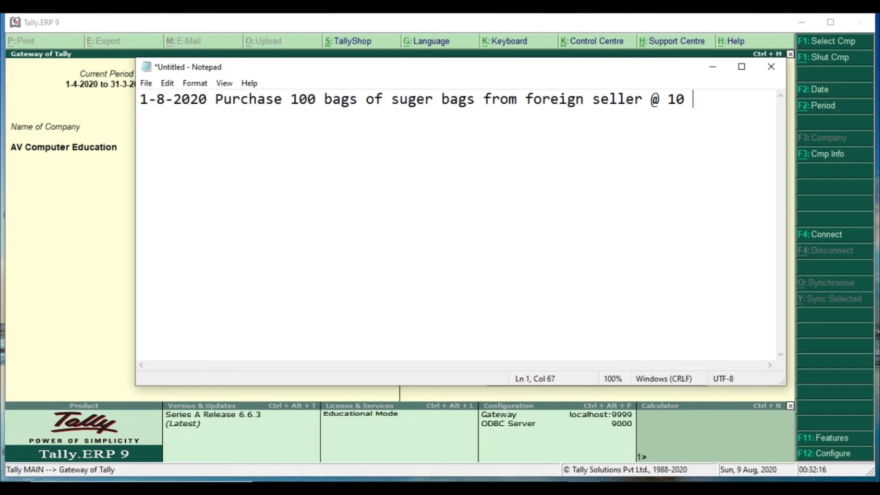
text( pound)
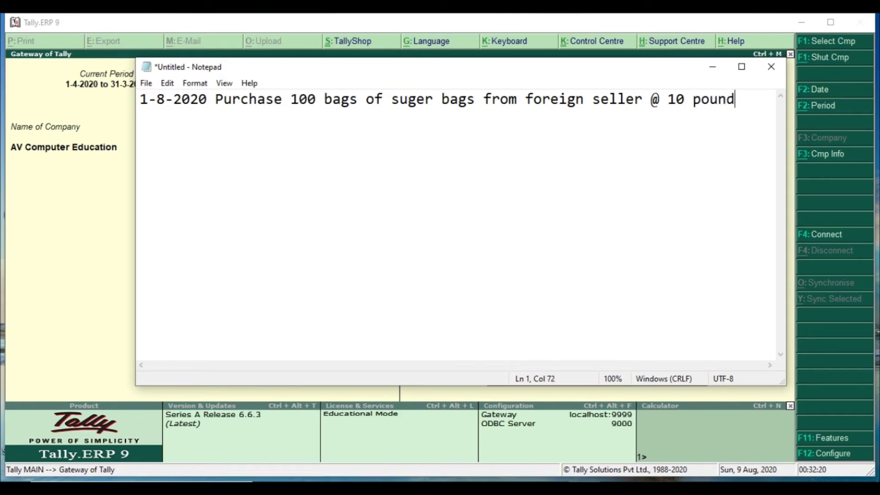
text(s pe)
text(r ba)
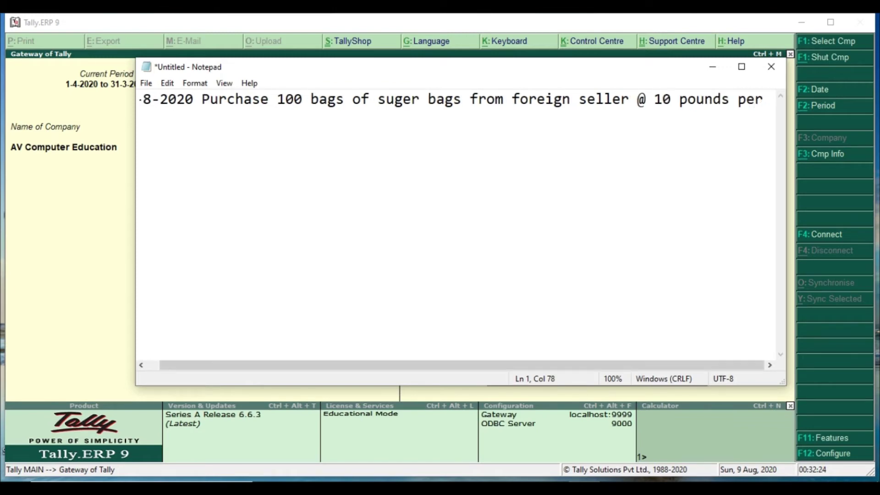
text(g)
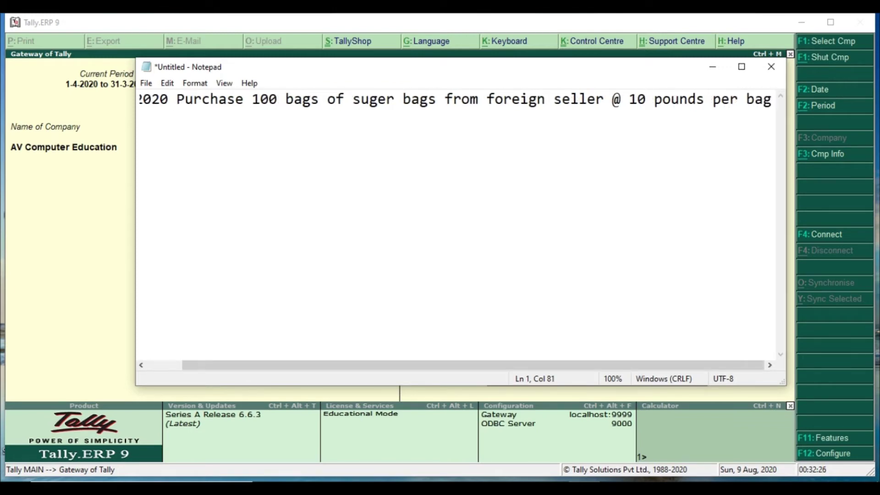
Turn on word wrap, set the note's font size to 26, and maximize the Notepad window
click(224, 83)
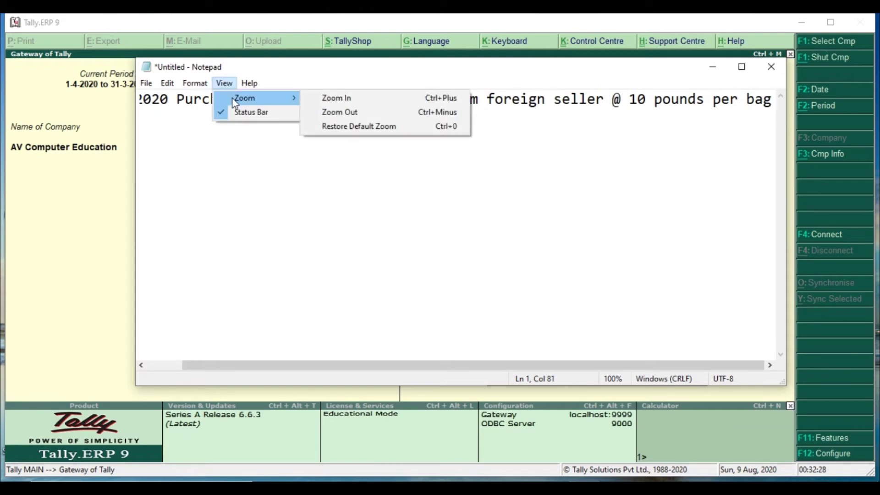
mouse_move(194, 83)
click(208, 98)
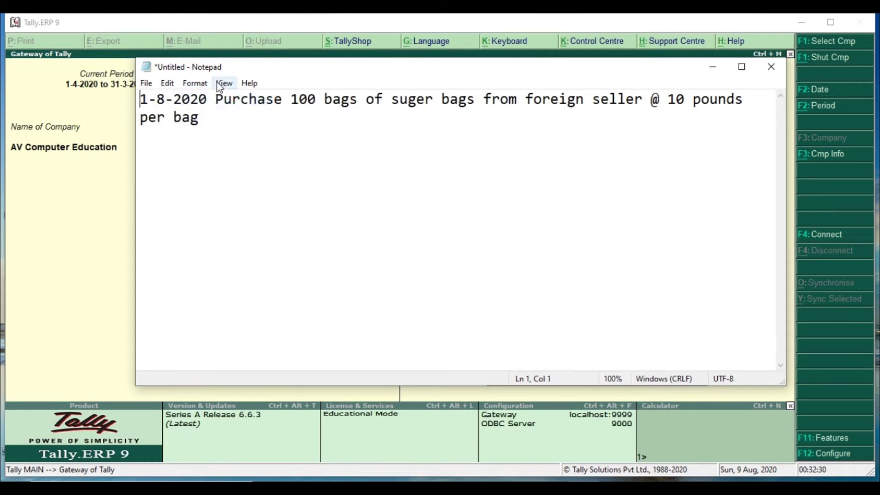
click(204, 83)
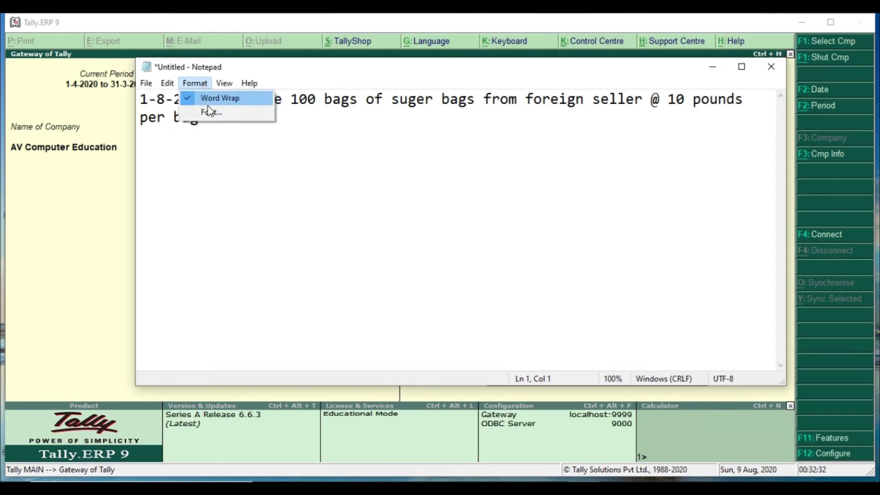
key(Escape)
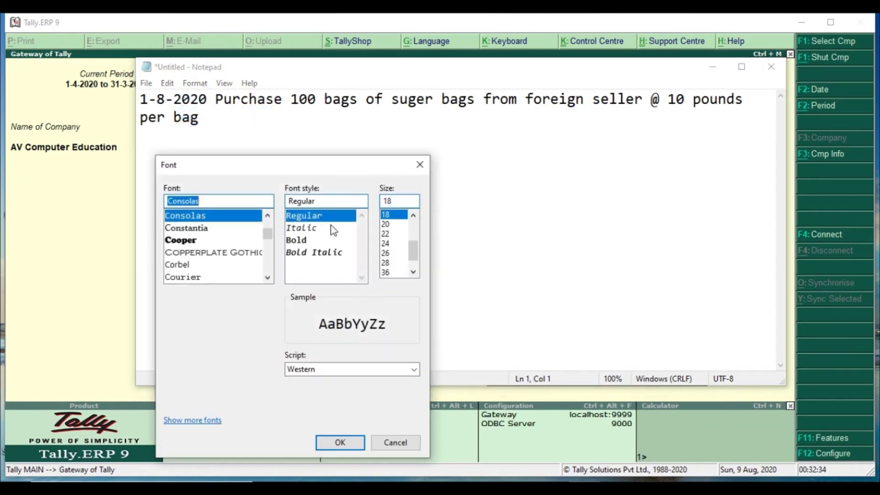
click(390, 253)
click(360, 443)
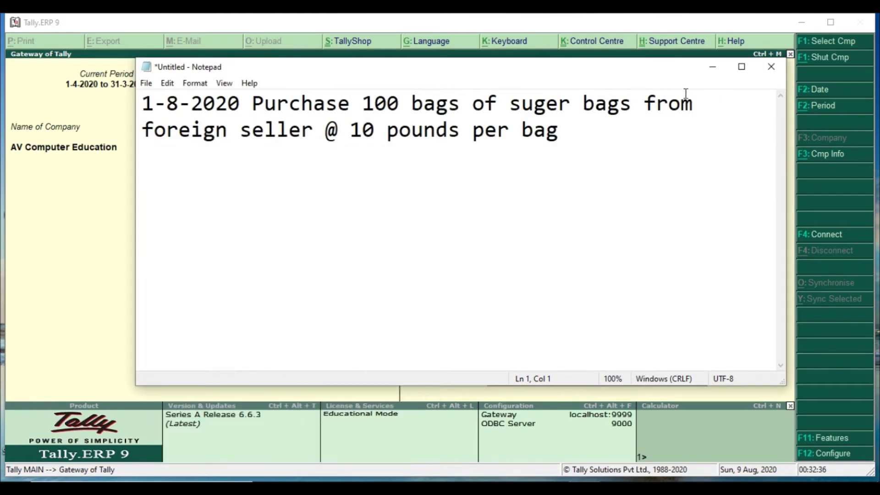
click(742, 67)
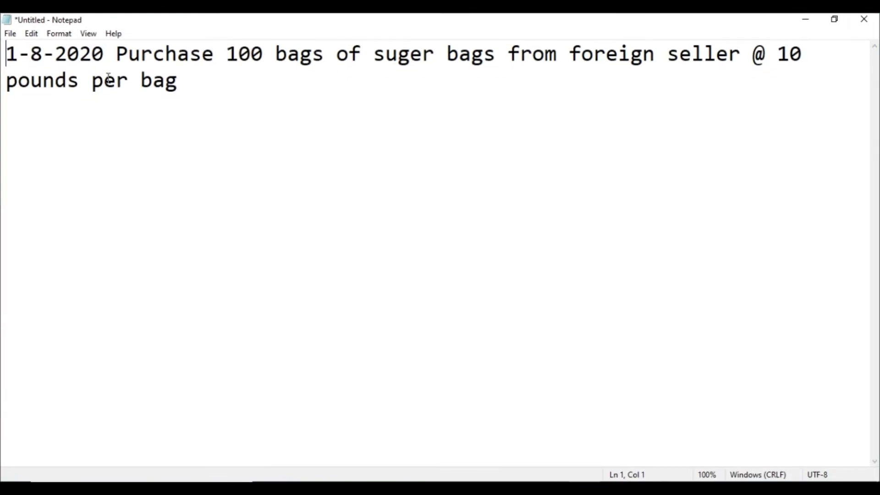
Highlight the purchase transaction text after the date to review it, and switch back to Tally.ERP 9
drag(116, 51, 308, 90)
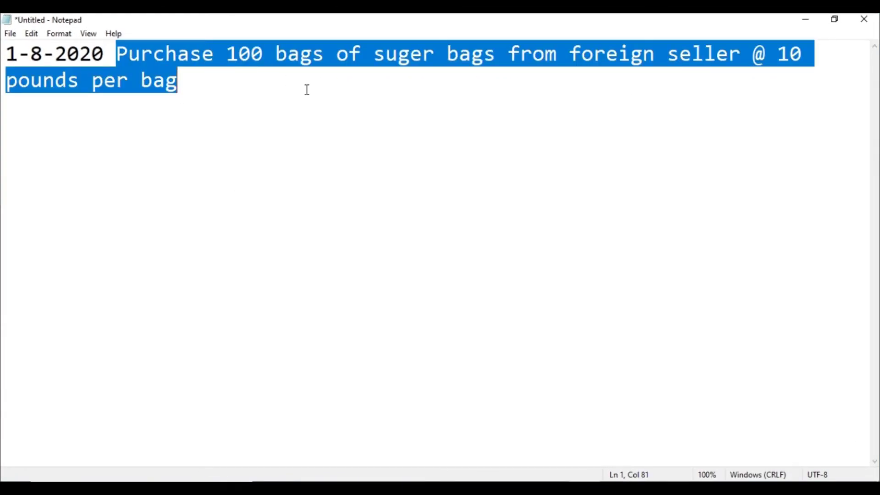
click(301, 91)
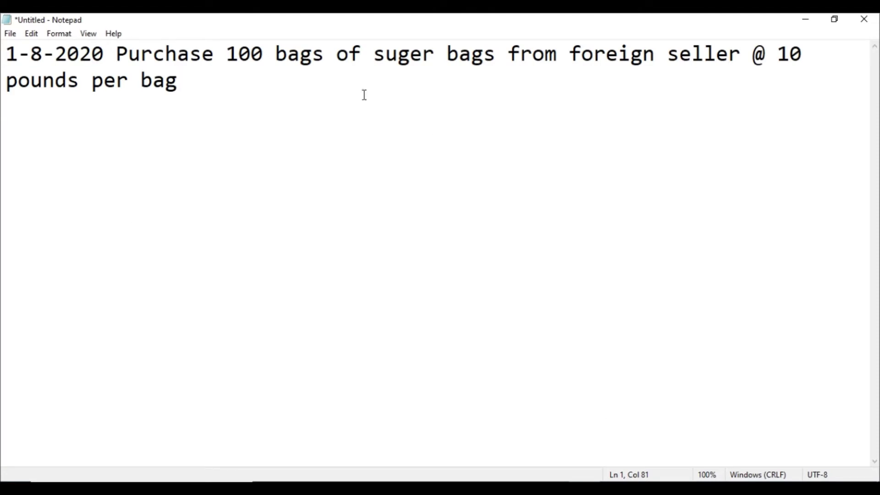
mouse_move(553, 490)
click(552, 435)
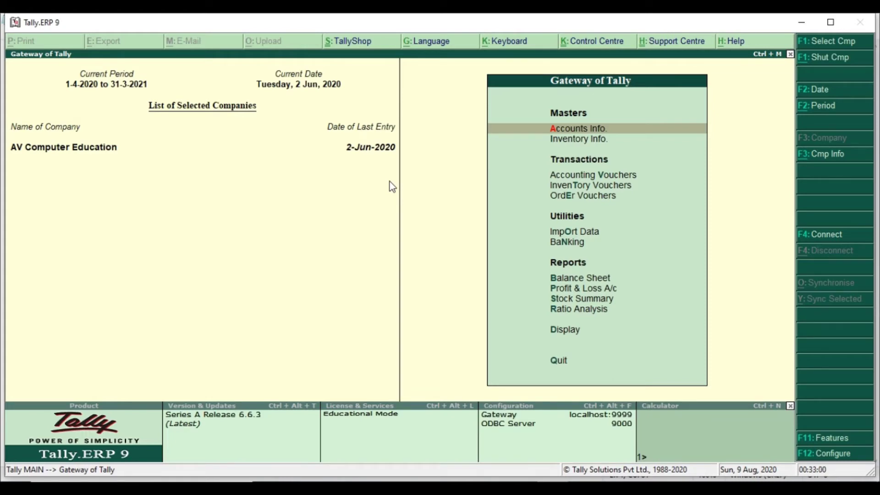
Open the creation screen for multiple ledgers from the Ledgers section of Accounts Info
key(Down)
key(Down)
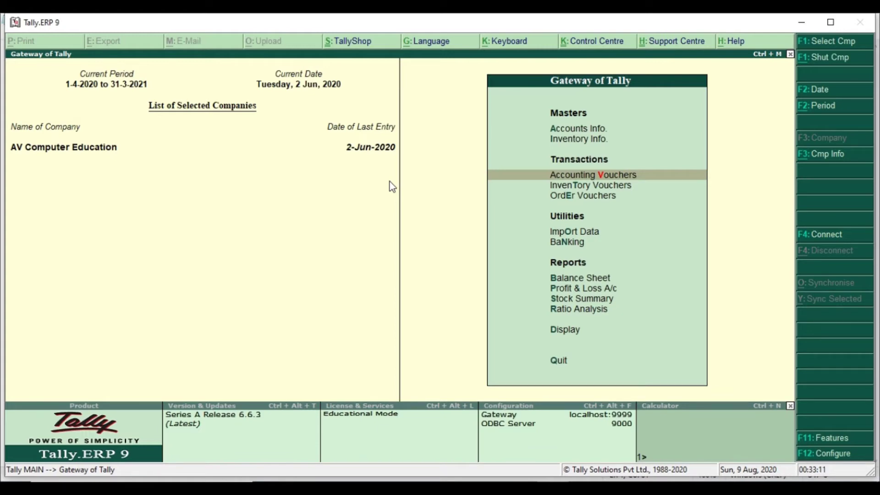
key(Up)
key(Up)
key(Return)
key(Down)
key(Return)
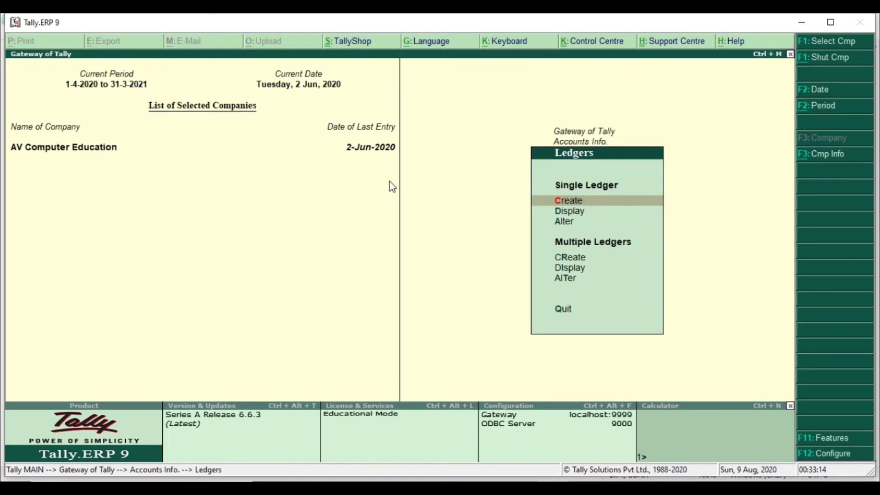
key(Down)
key(Down)
key(Down)
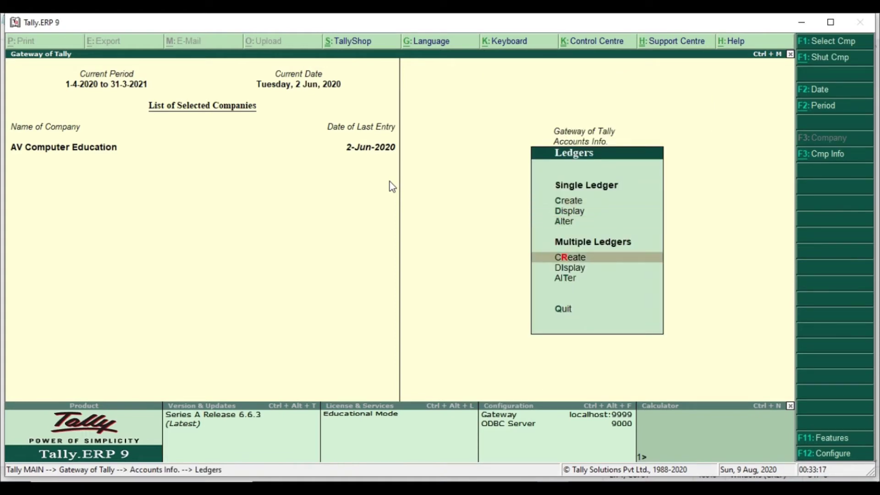
key(Return)
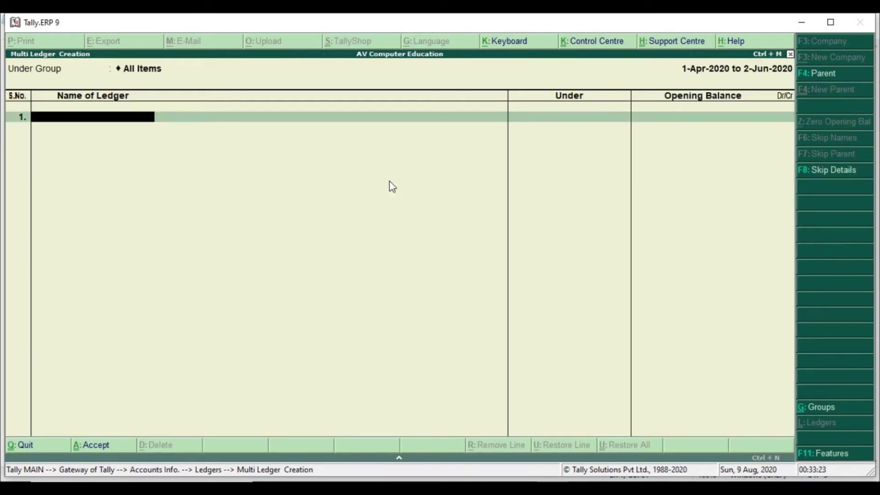
Add a ledger named Foreign Buyer under Sundry Debtors with no opening balance
text(Foreign Buyer)
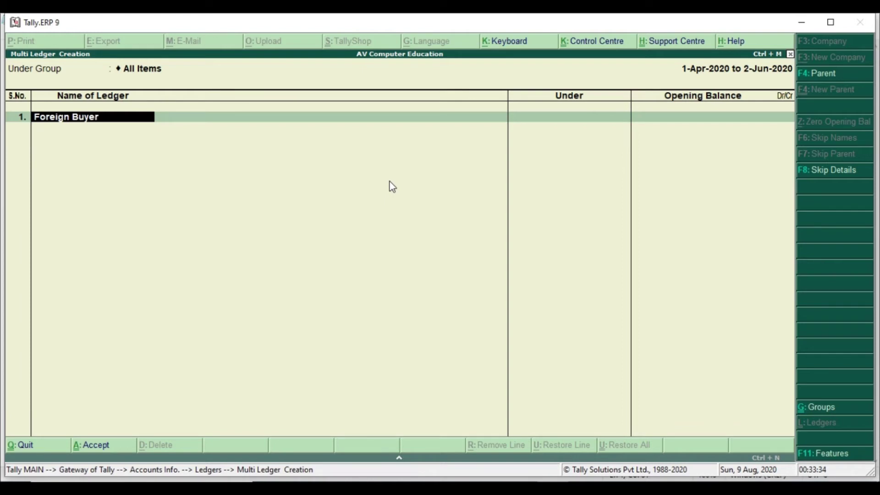
key(Return)
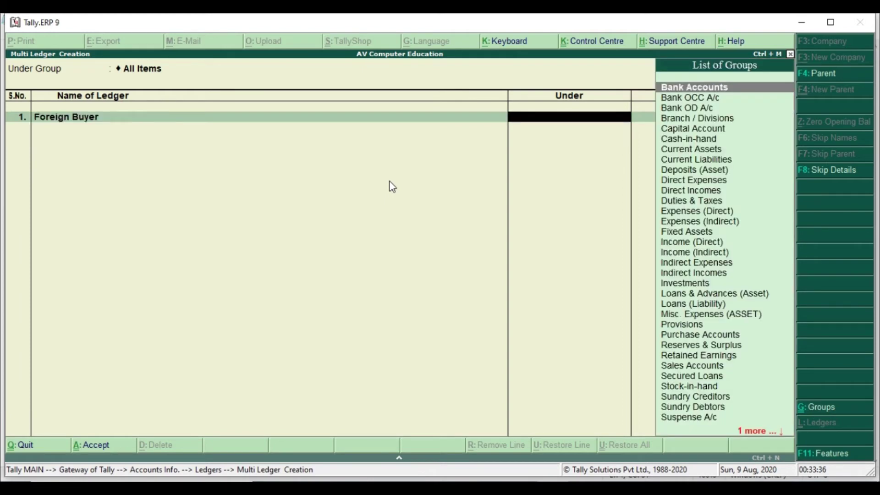
text(Su)
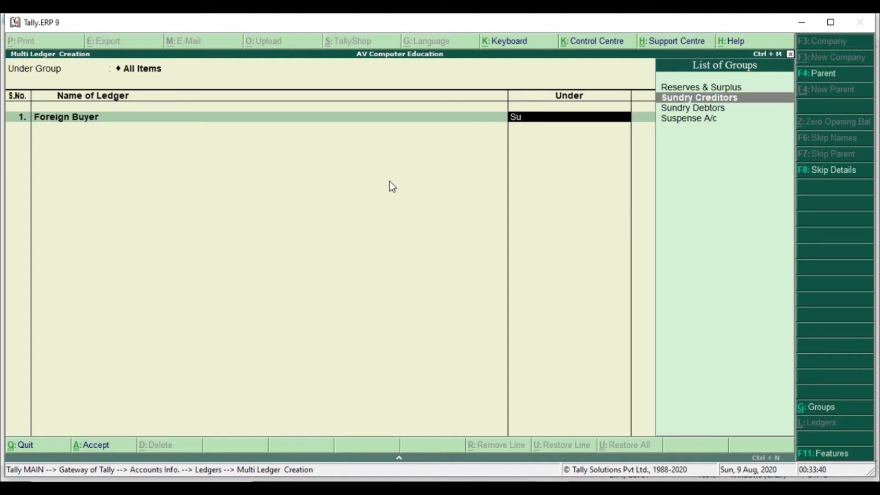
key(Down)
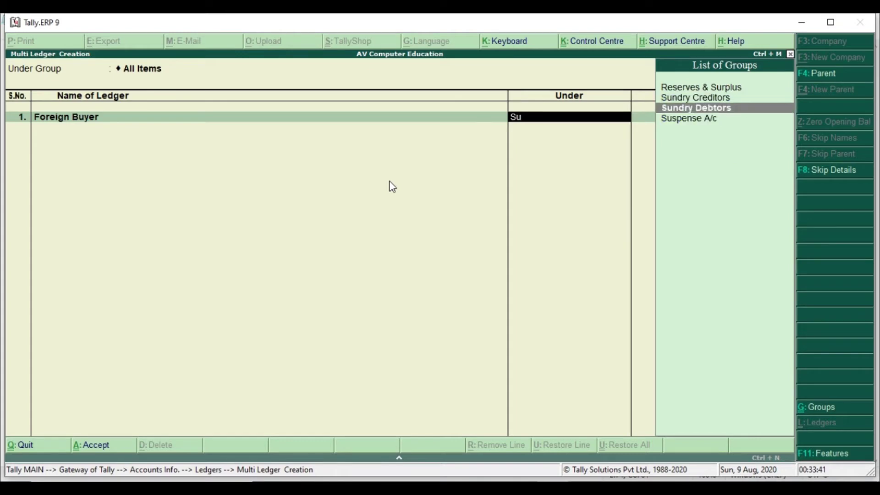
key(Return)
key(Return)
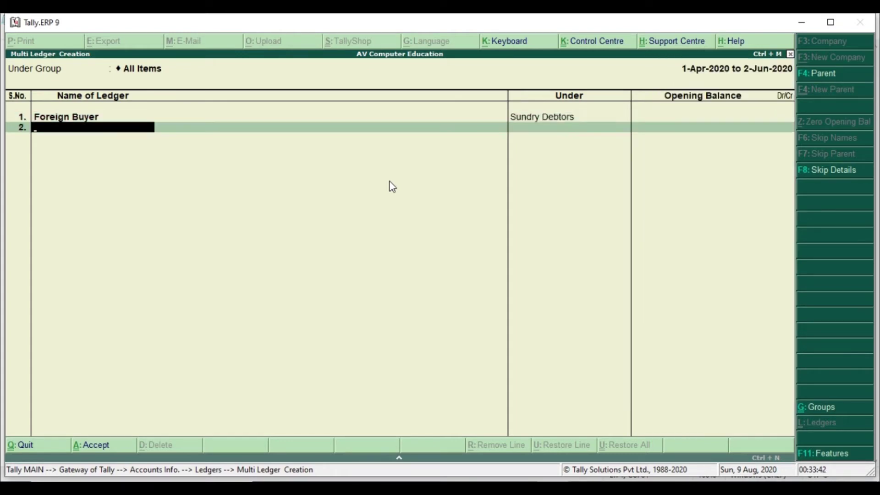
Add a ledger named Foreign Seller under Sundry Creditors with no opening balance
text(Foreign Seller)
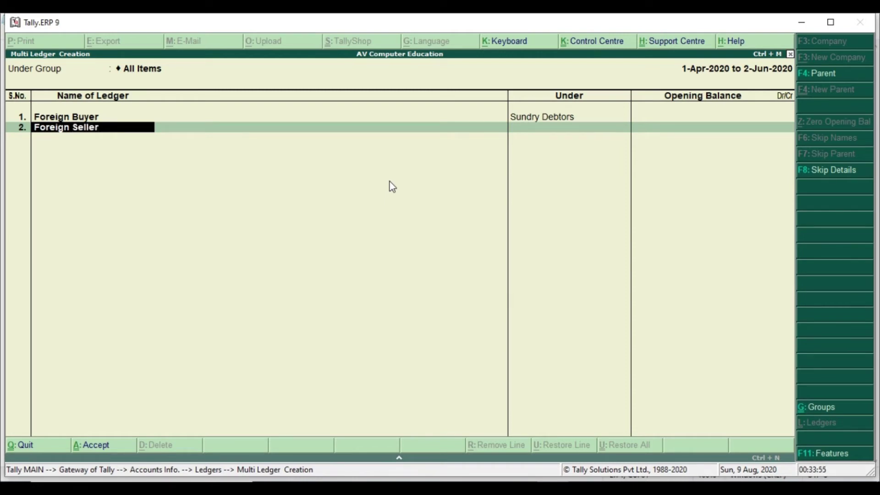
key(Return)
text(S)
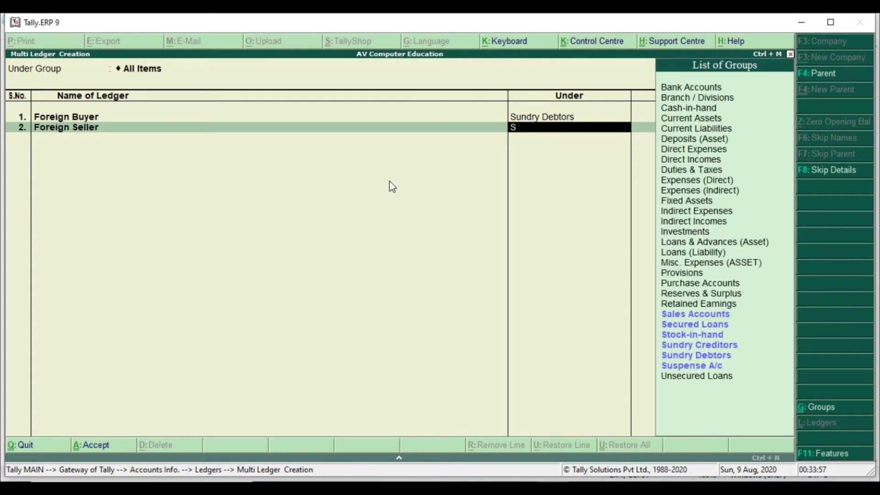
text(un)
key(Return)
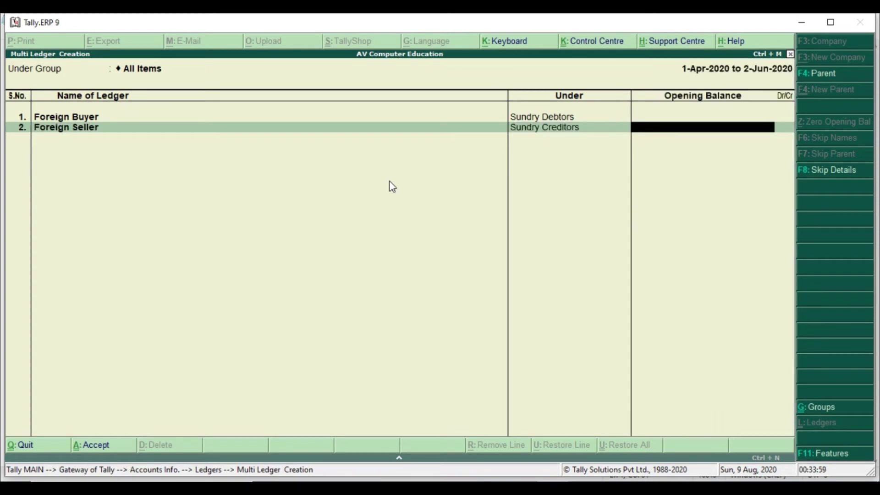
key(Return)
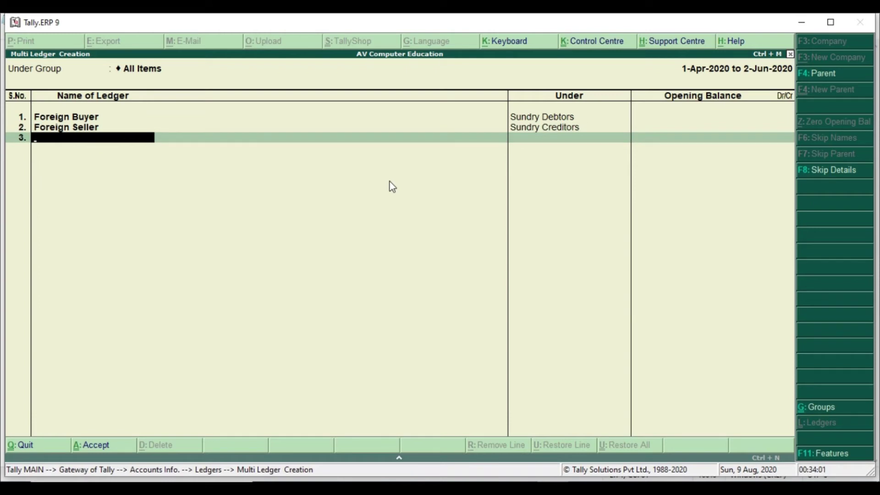
Add a ledger named Export Sales under Sales Accounts with no opening balance
text(Export Sales)
key(Return)
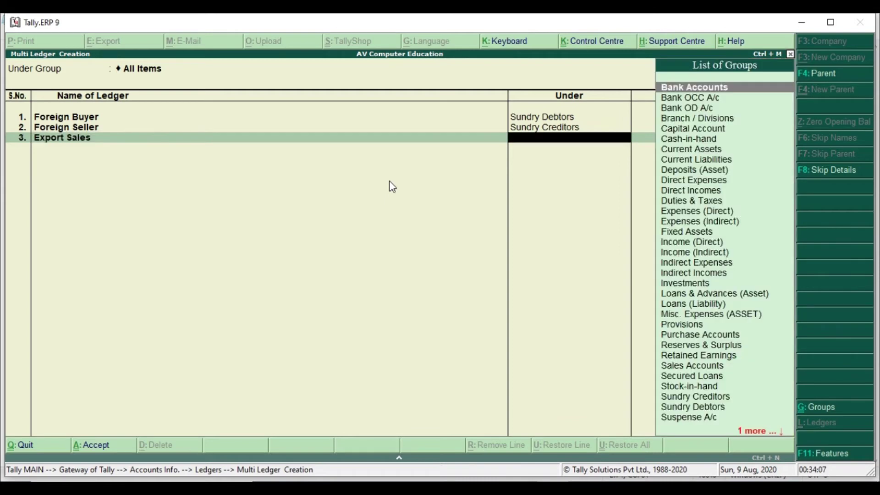
text(Sal)
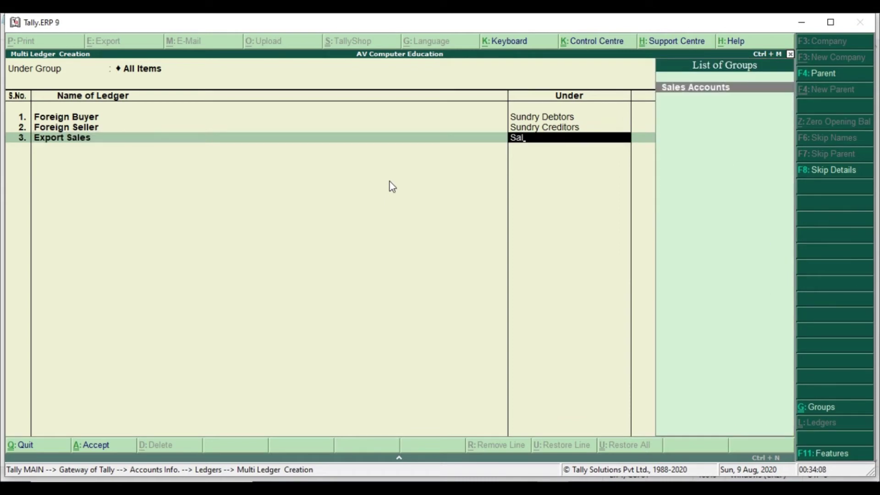
key(Return)
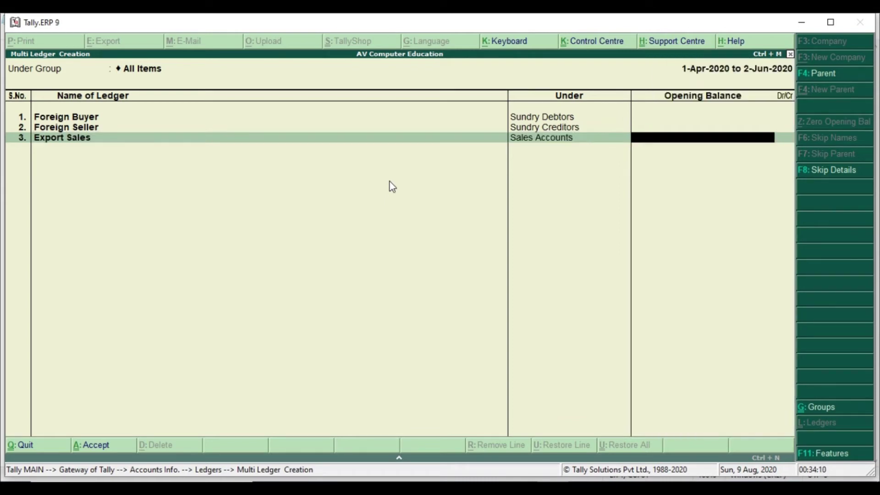
key(Return)
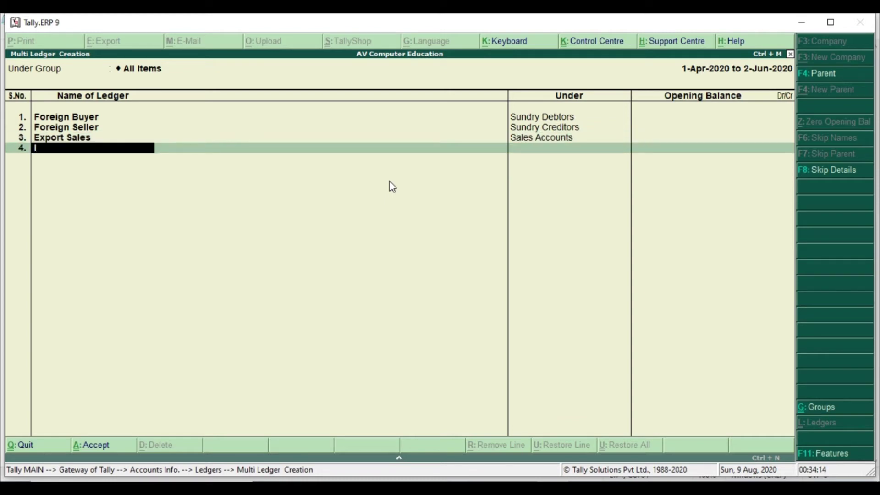
Add a ledger named Import under Purchase Accounts, then save all the new ledgers and return to the Gateway of Tally
text(Import)
key(Return)
text(P)
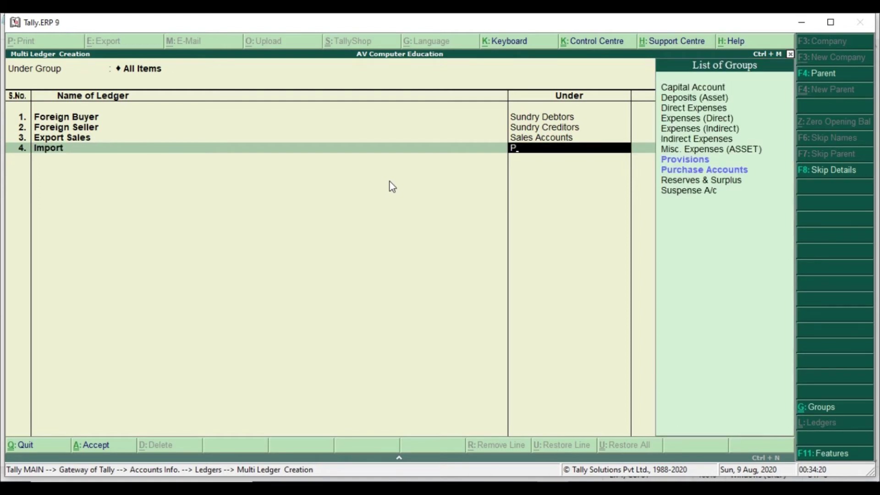
text(urch)
key(Return)
key(Return)
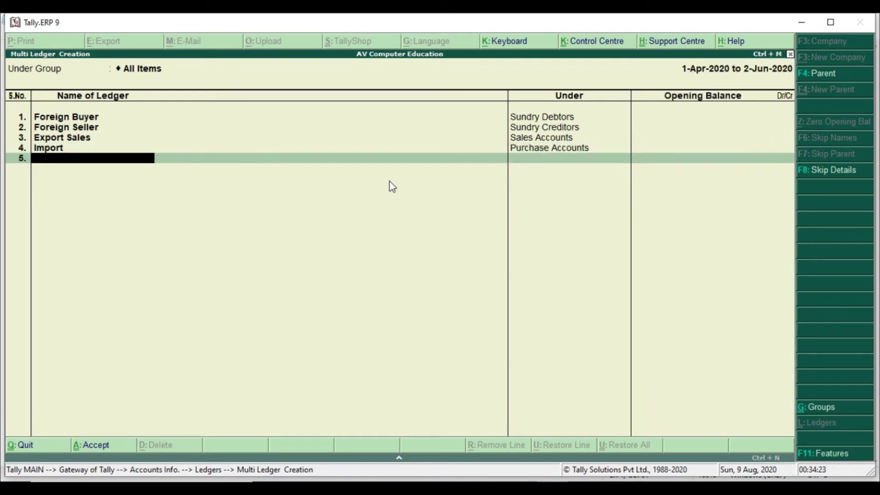
key(Return)
key(Return)
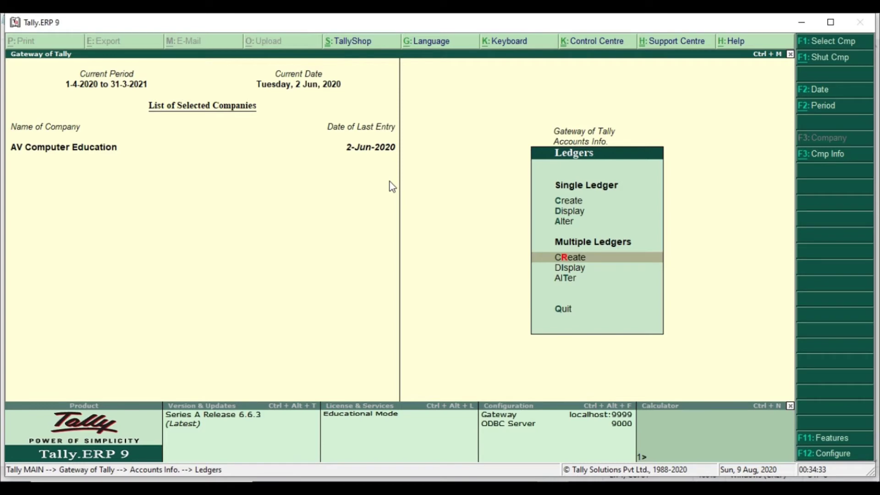
key(Escape)
key(Escape)
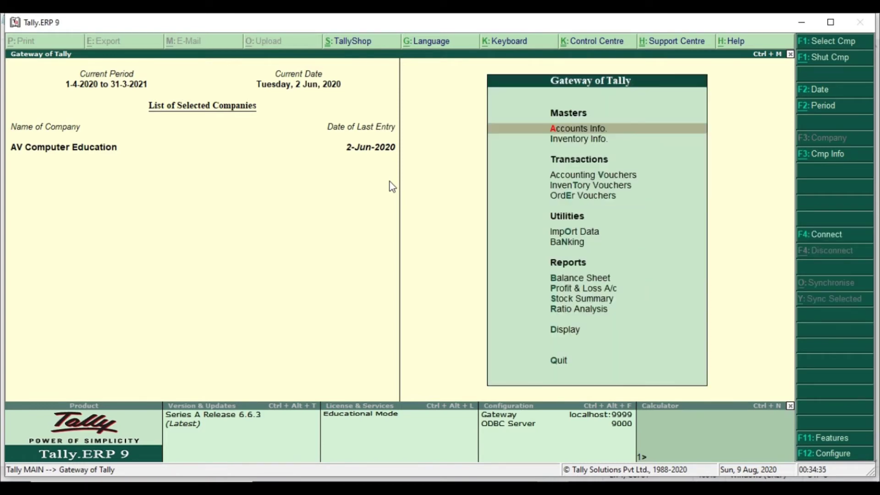
Check the item name "suger bags" in the Notepad purchase note by highlighting it, and switch back to Tally.ERP 9
key(Down)
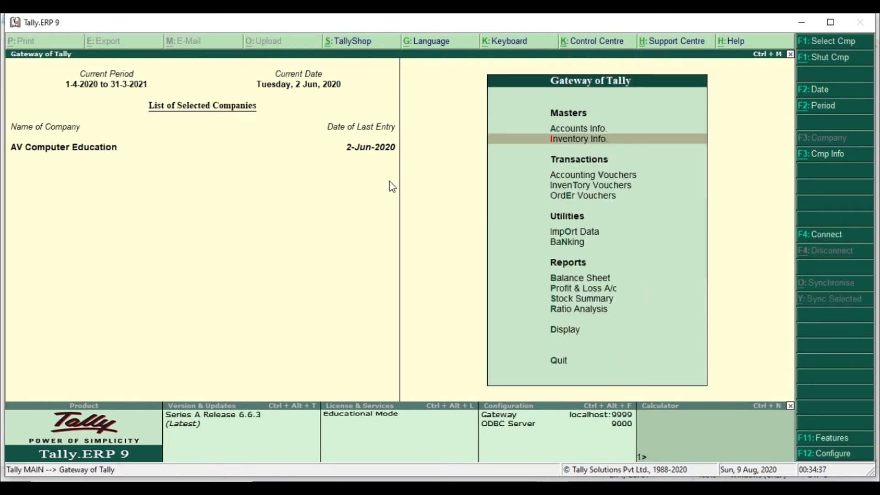
key(alt+Tab)
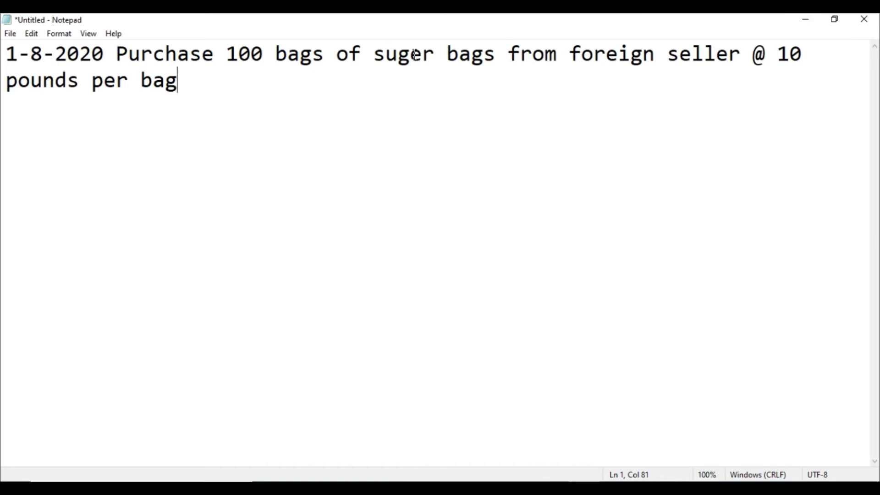
drag(372, 54, 497, 54)
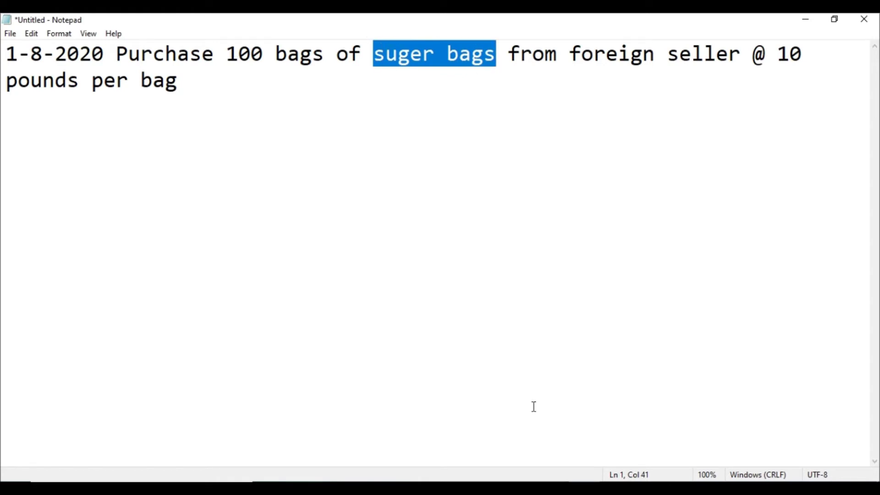
click(550, 431)
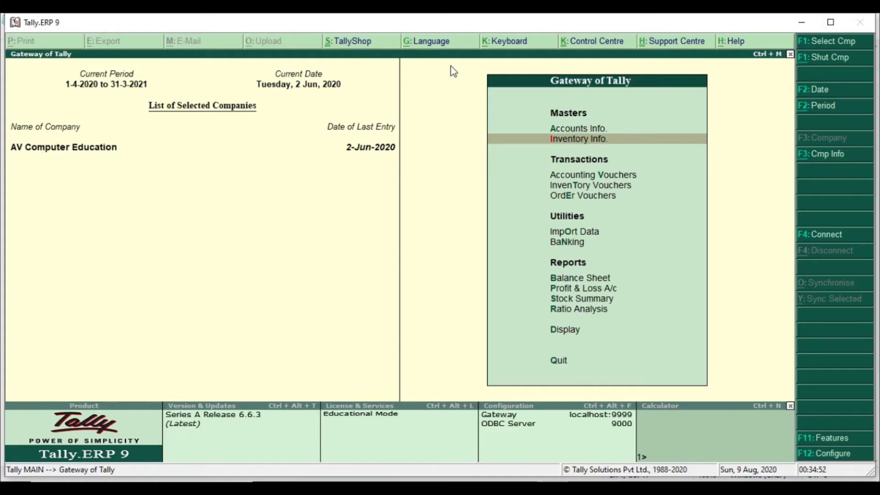
Open the creation screen for a single stock item from the Stock Items section of Inventory Info
click(585, 143)
key(Down)
key(Down)
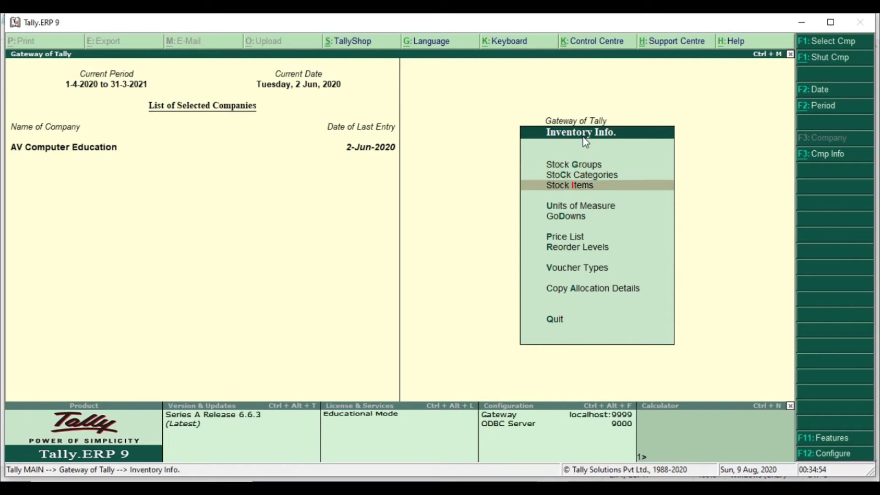
key(Return)
key(Return)
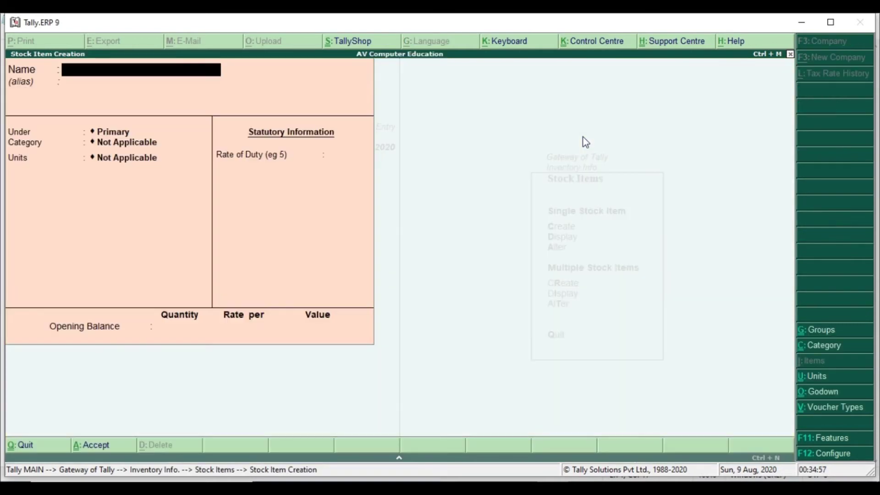
Name the stock item Suger Bags and place it under the Finished Product group
text(Suger Bags)
key(Return)
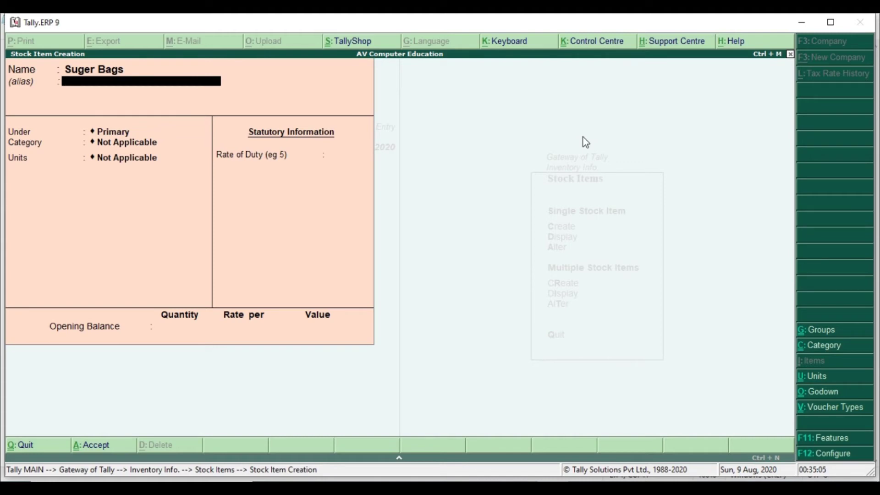
key(Return)
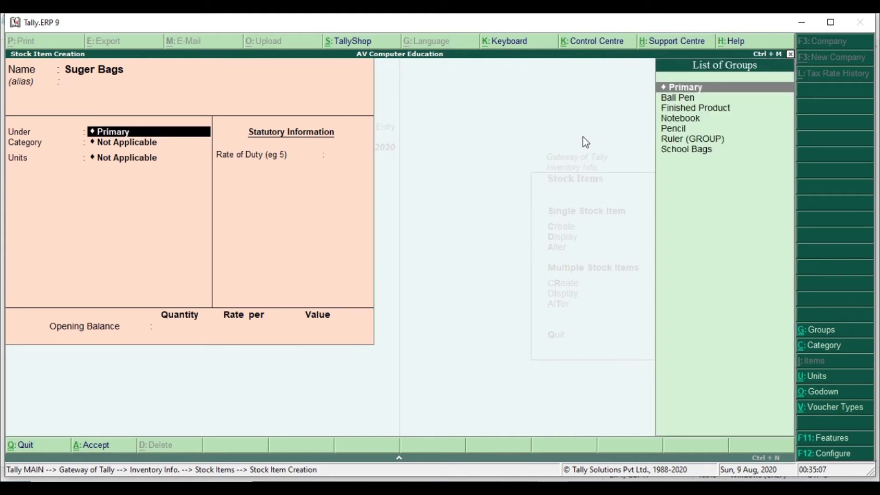
key(Down)
key(Down)
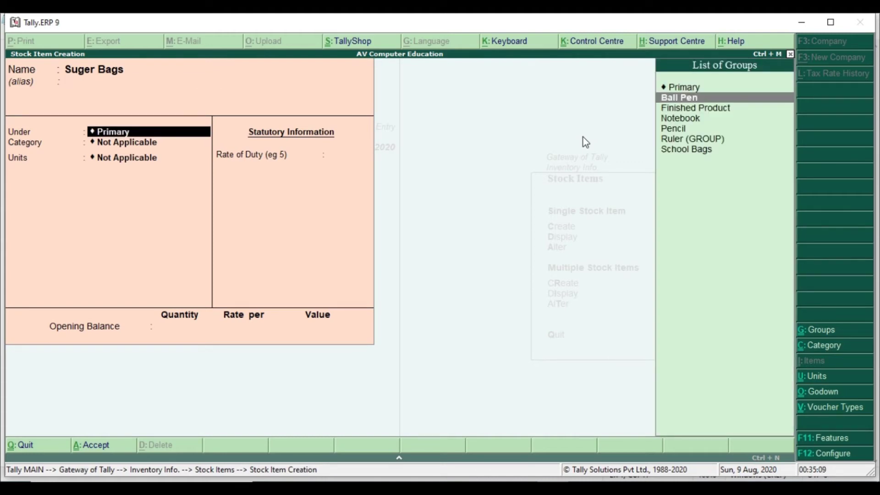
key(Return)
Set the stock item's unit to qty with no opening balance, save it, and return to the Gateway of Tally
key(Return)
key(Return)
key(Return)
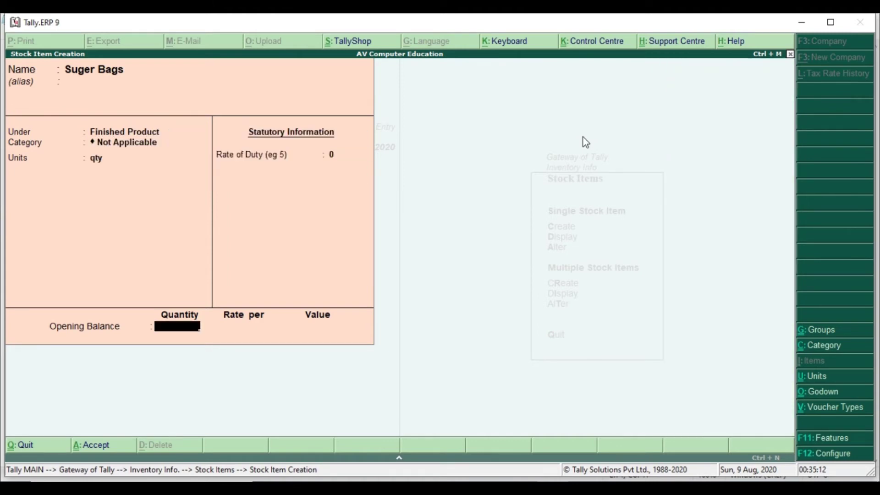
key(Return)
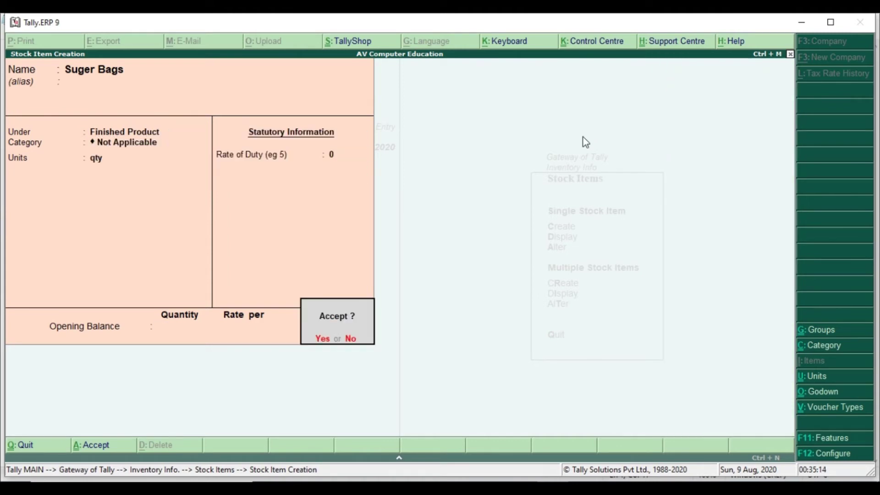
key(Return)
key(Escape)
key(Return)
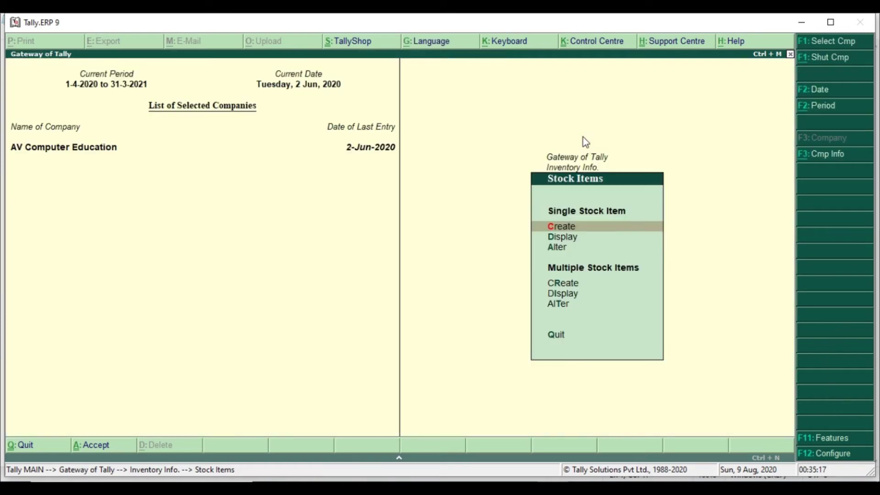
key(Escape)
key(Escape)
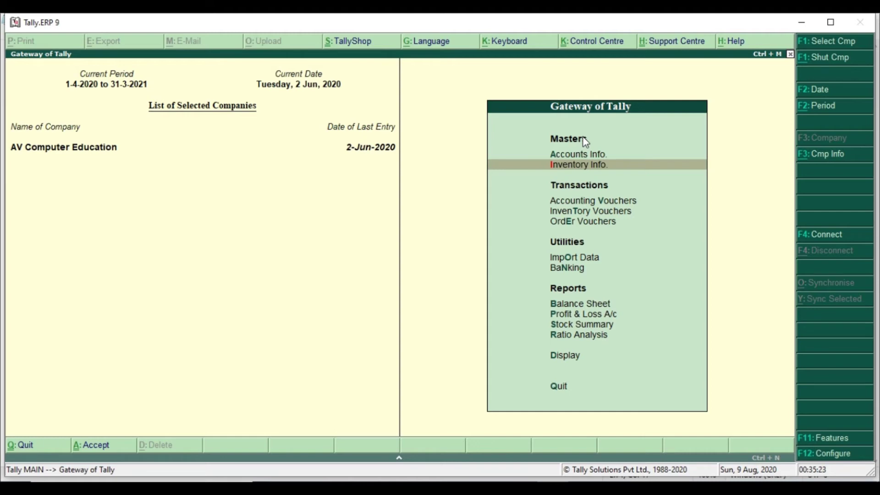
Open a new Purchase voucher in Accounting Vouchers, and switch to Notepad to check the transaction note
key(Down)
key(Down)
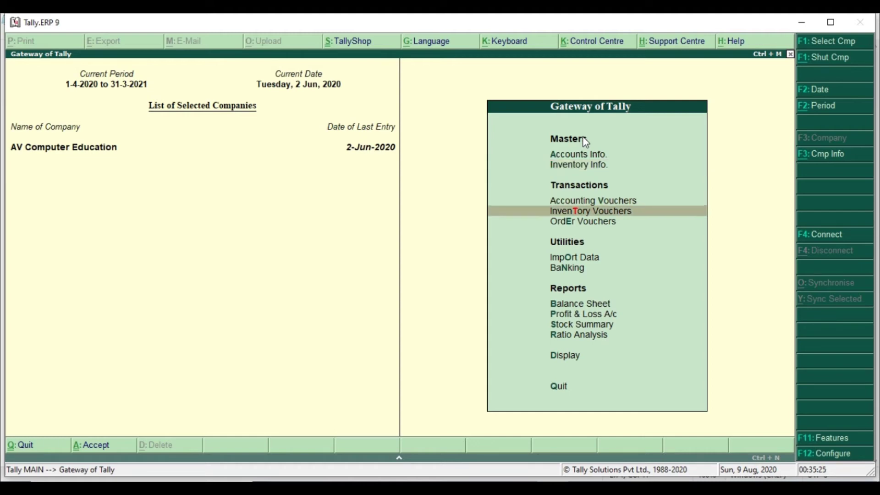
key(Up)
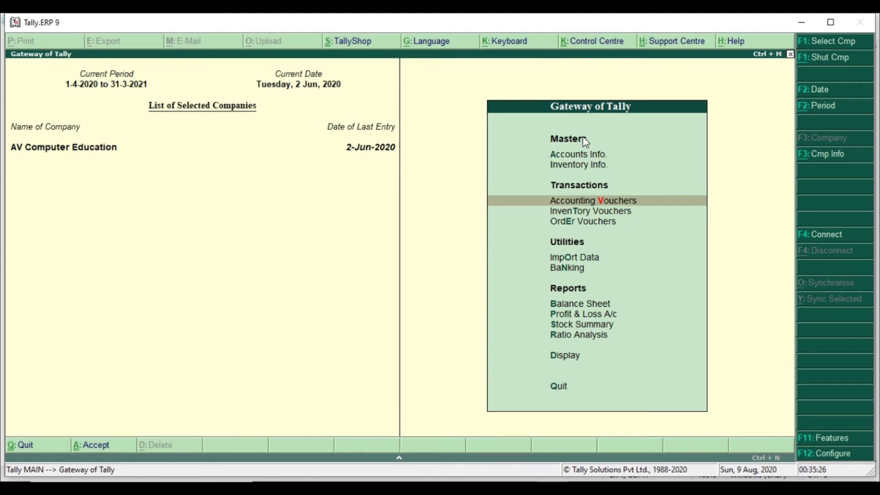
key(Return)
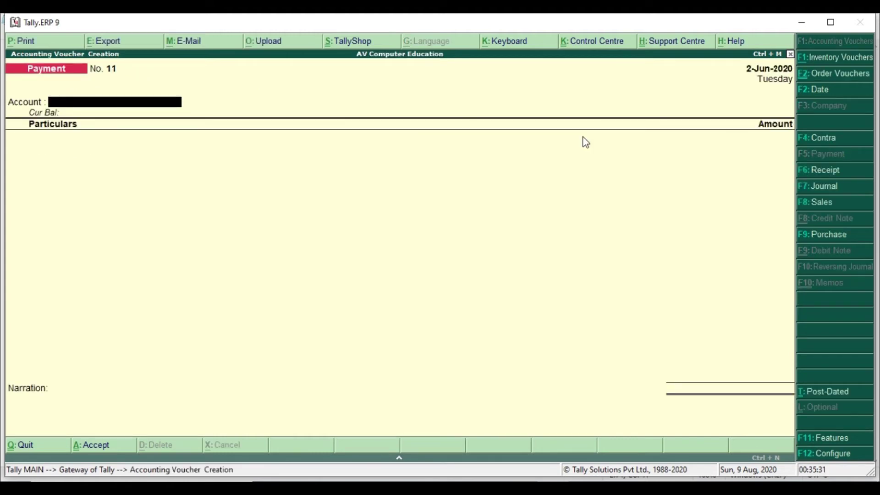
key(F9)
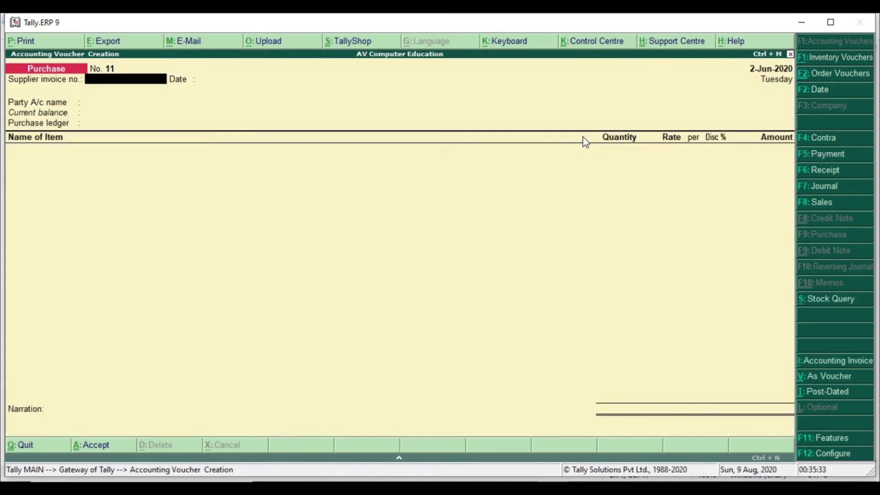
click(587, 431)
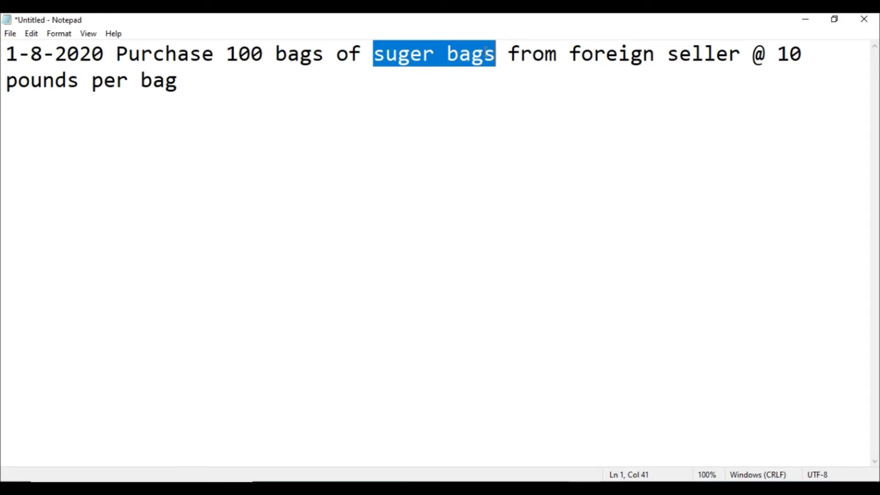
Highlight the foreign seller in the Notepad transaction note and return to the Purchase voucher in Tally.ERP 9
key(ctrl+End)
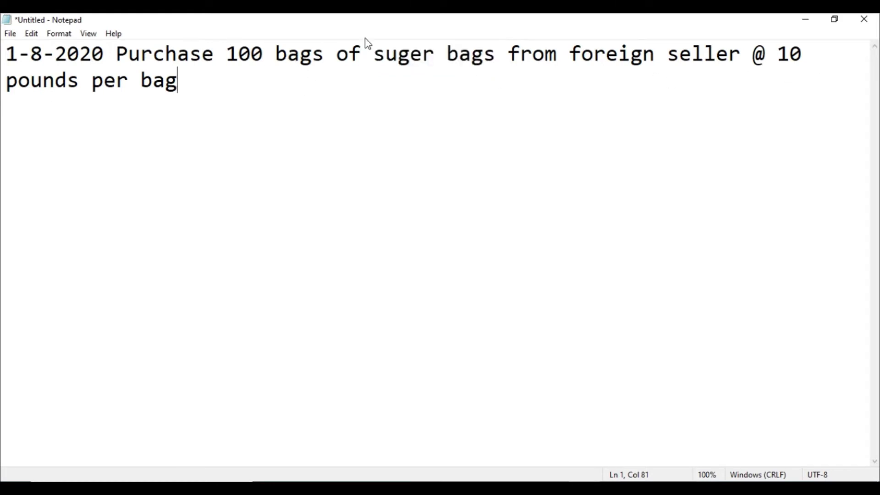
drag(568, 54, 741, 57)
mouse_move(553, 490)
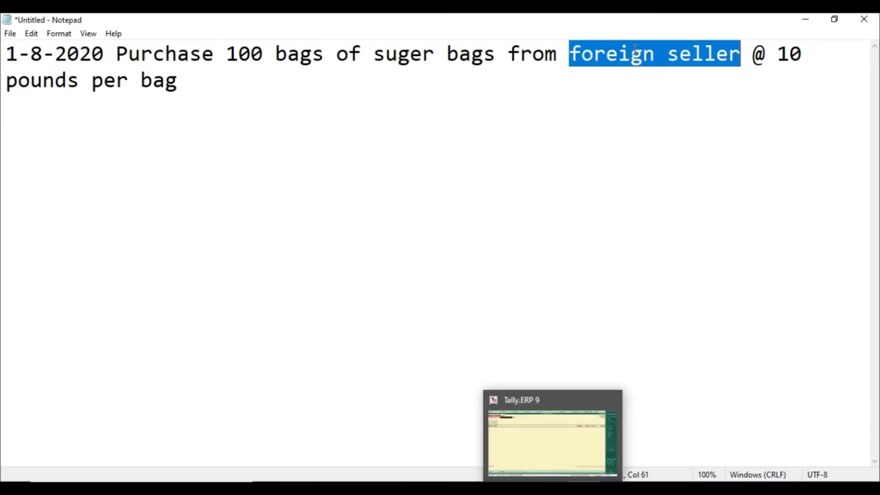
key(alt+Tab)
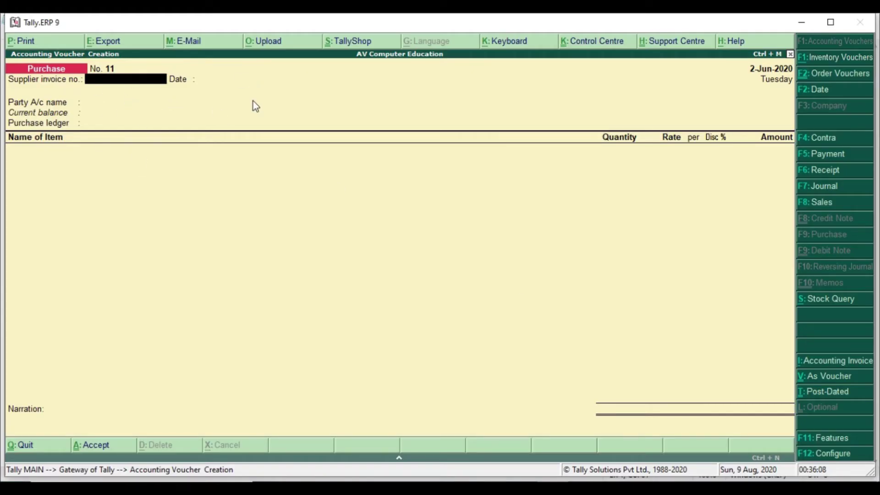
Enter supplier invoice number PUR-00218 dated 2-Jun-2020 and choose Foreign Seller as the party account
text(PUR-00218)
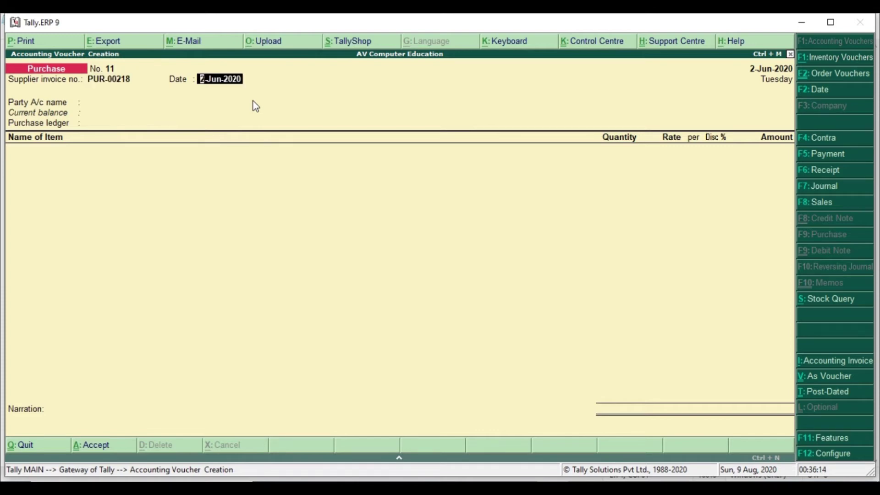
key(Return)
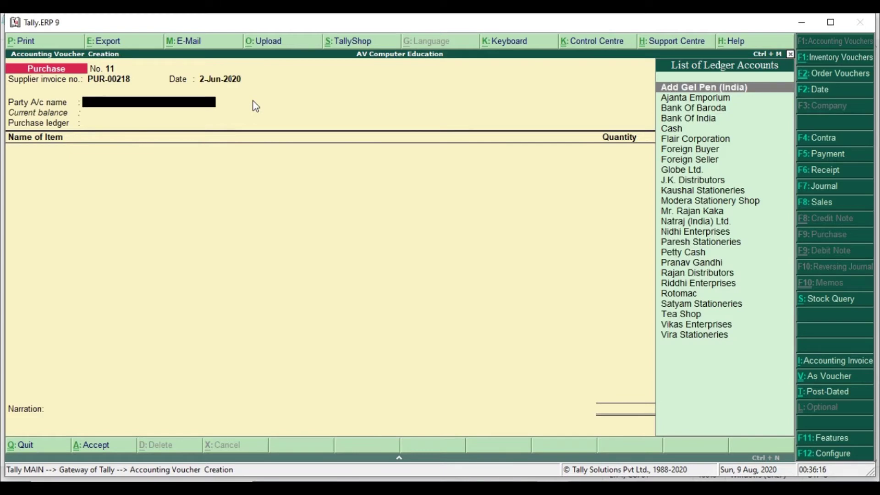
text(Fo)
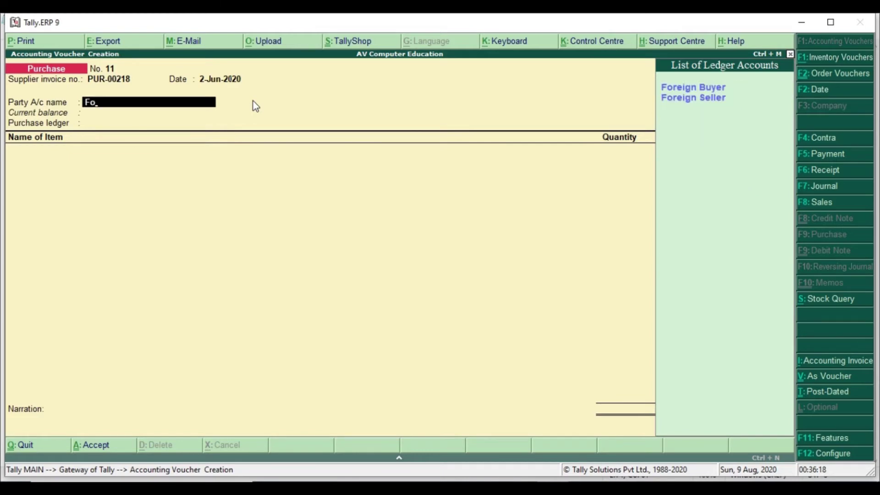
key(Down)
key(Return)
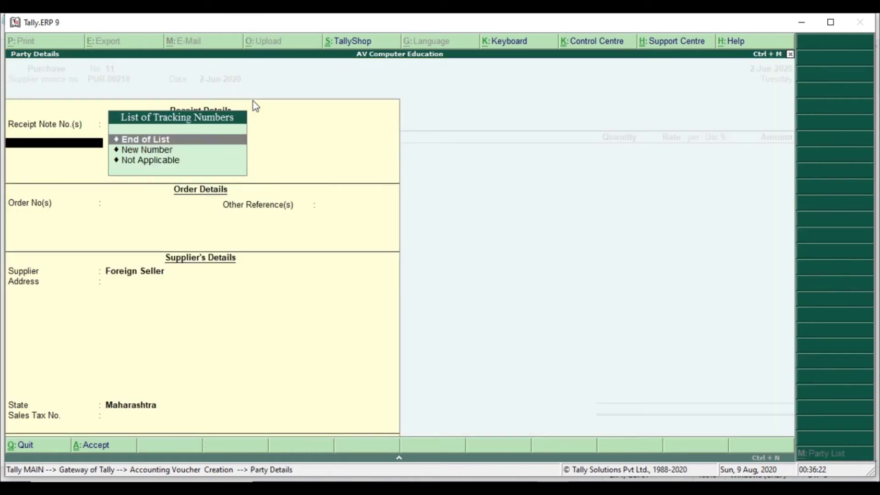
Accept the party details without receipt note or order numbers, and choose Import as the purchase ledger
key(Return)
key(Return)
key(Return)
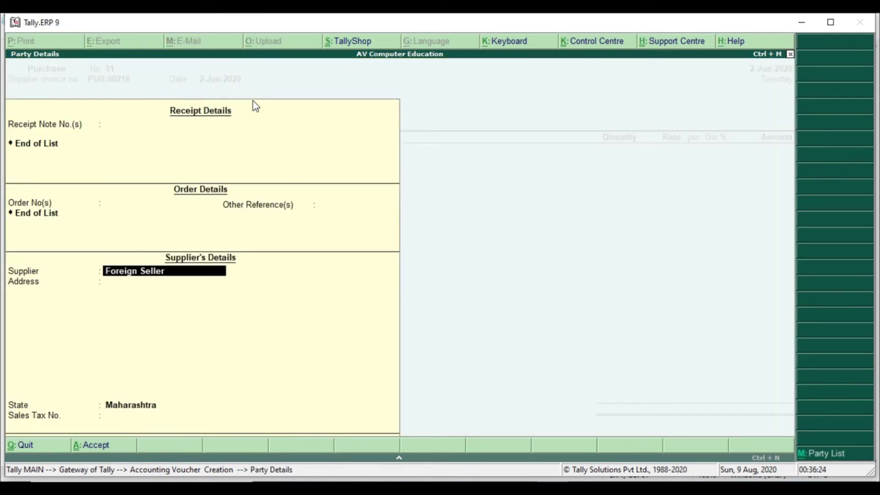
key(Return)
key(Return)
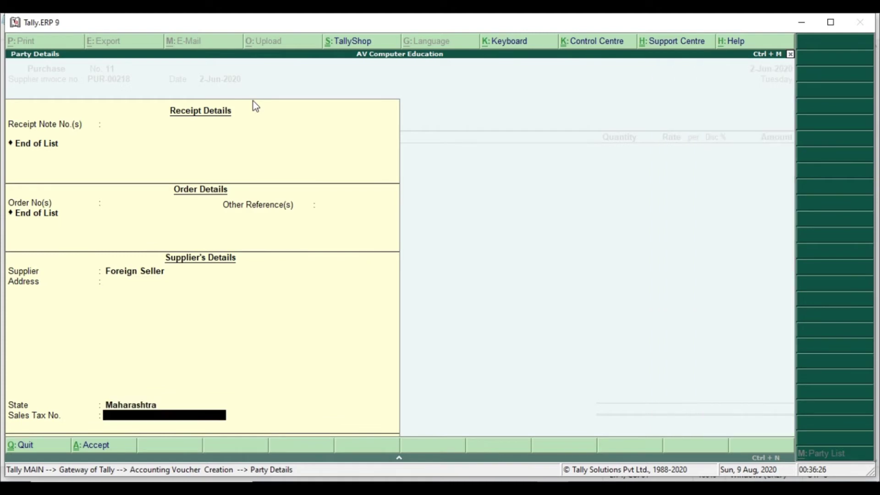
key(Return)
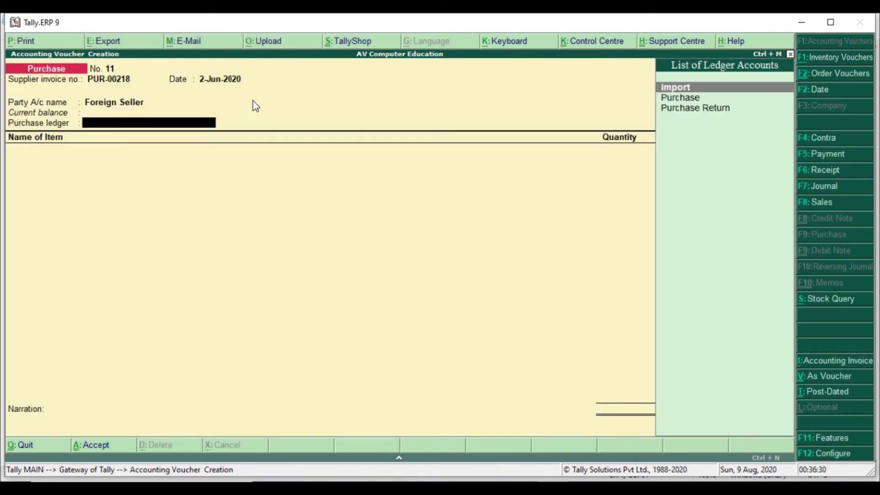
key(Return)
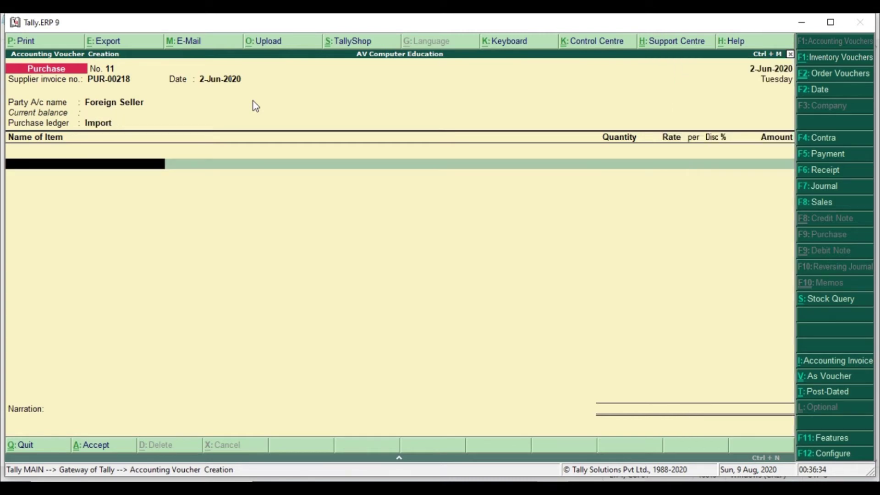
Add Suger Bags to the voucher with tracking and order numbers Not Applicable, allocating 100 qty to Main Location
text(Su)
key(Return)
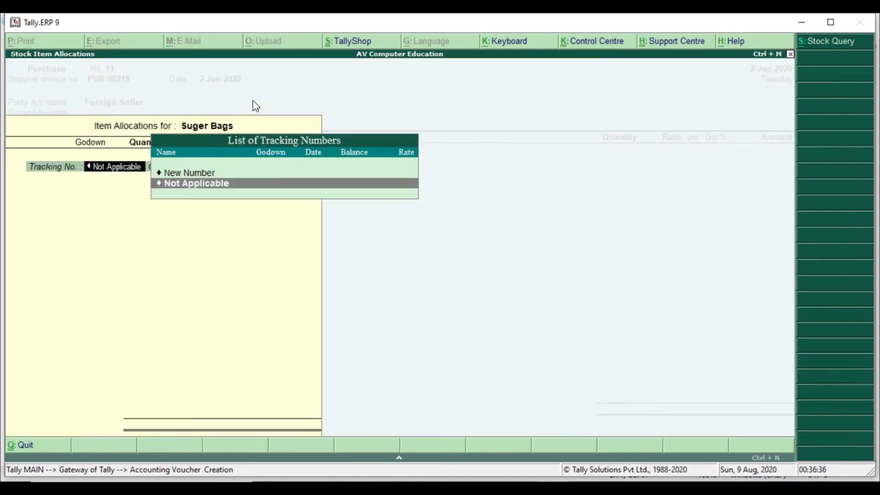
key(Return)
key(Return)
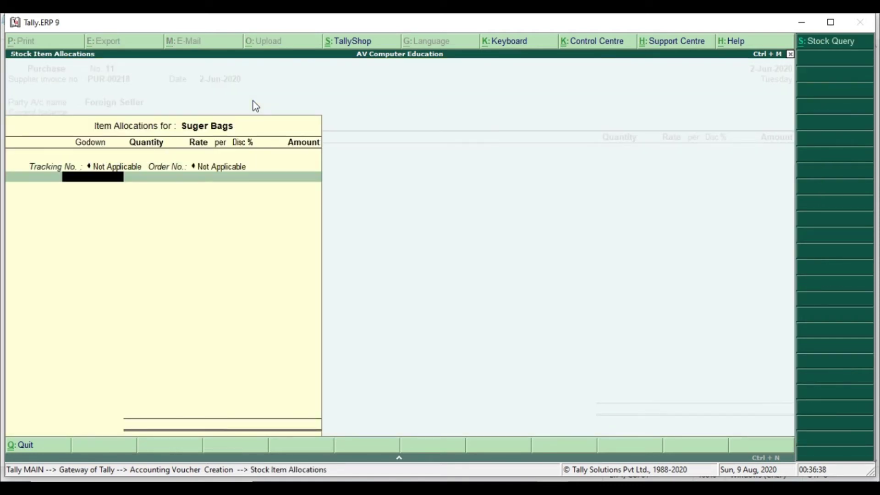
key(Return)
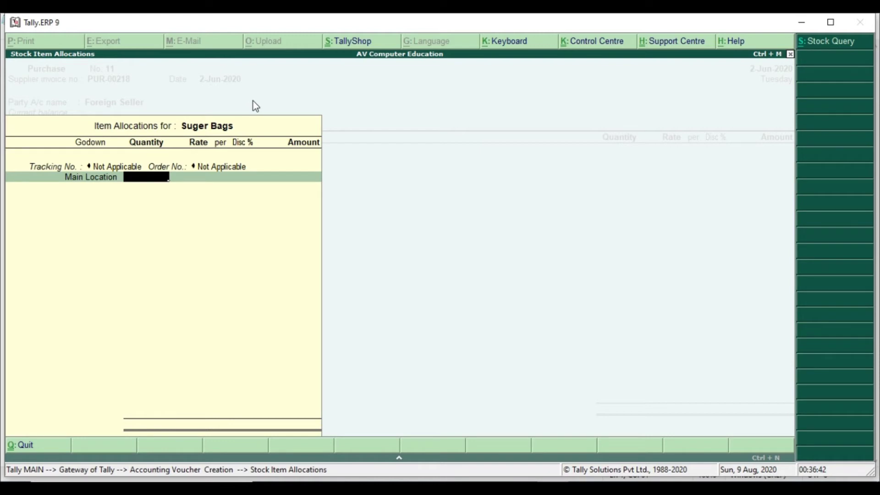
text(2)
key(BackSpace)
text(100)
key(Return)
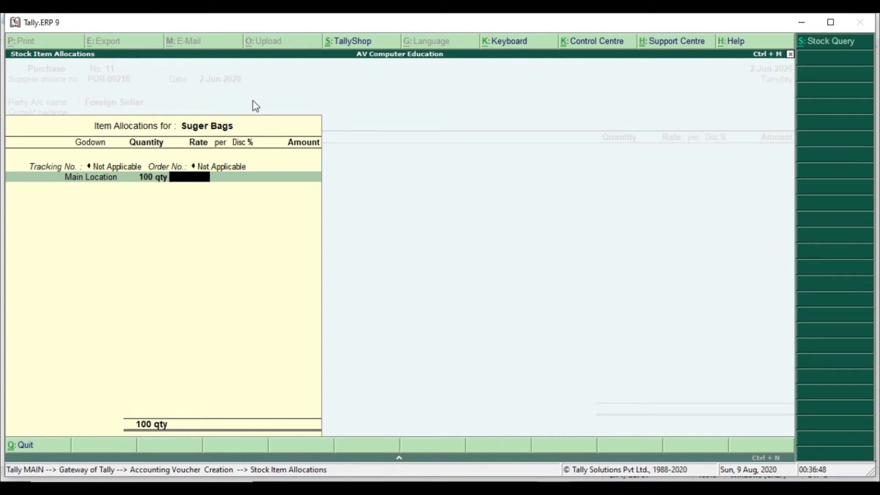
Check the price per bag in the Notepad note and set the Suger Bags rate to £10 in Tally.ERP 9
key(alt+Tab)
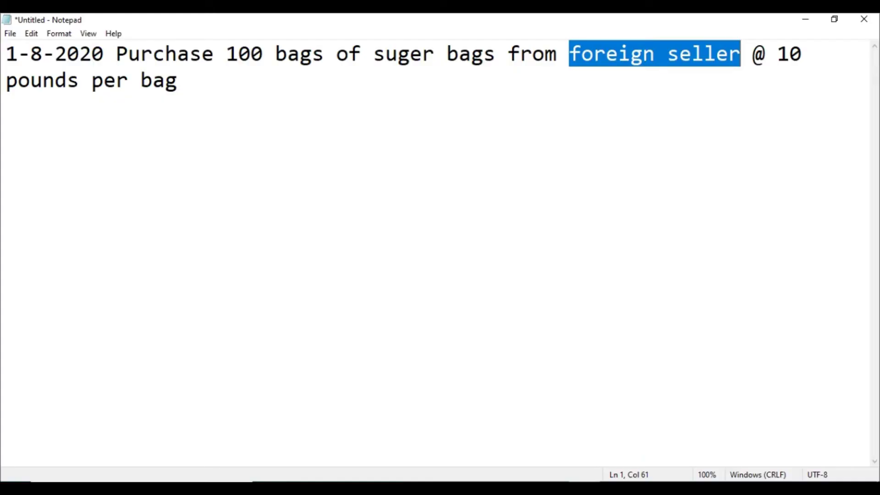
click(708, 64)
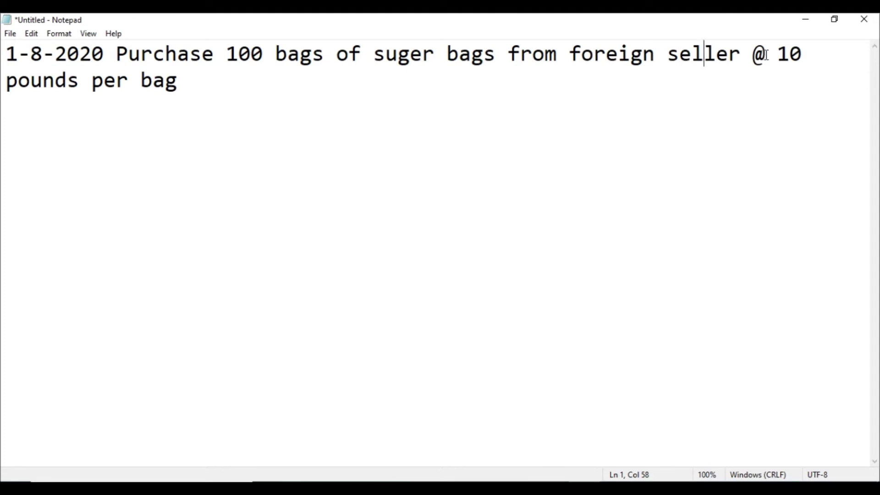
drag(753, 55, 827, 62)
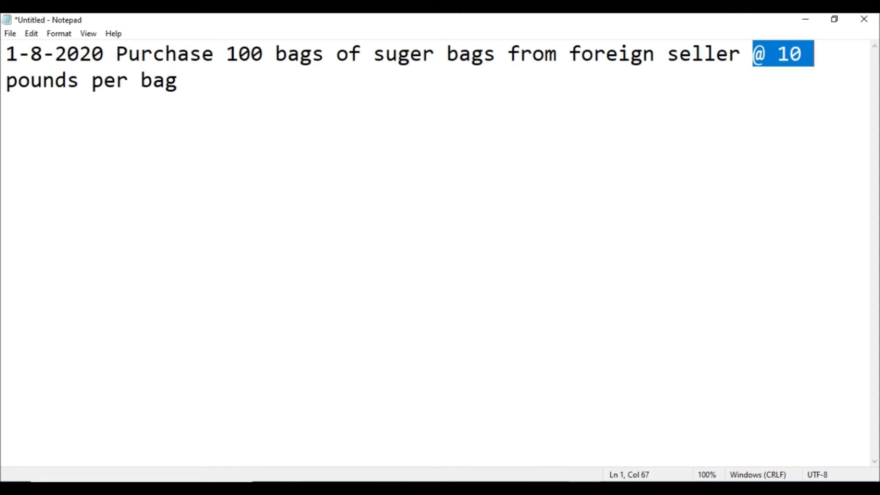
click(520, 482)
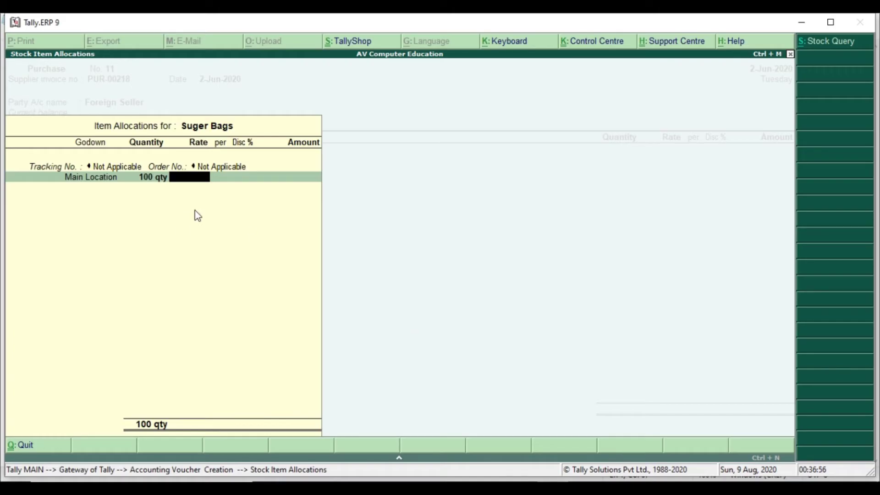
text(10)
key(ctrl+alt+v)
key(Return)
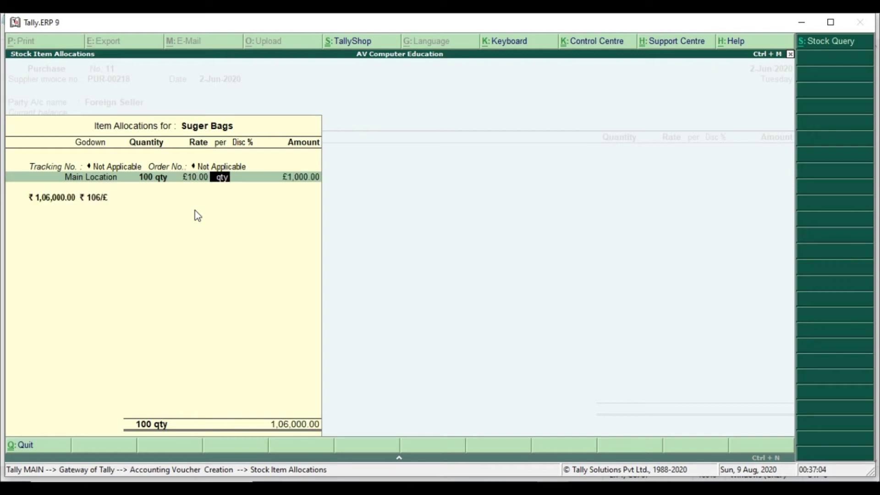
Accept the exchange rate of ₹ 106/£ and the £1,000.00 amount for Suger Bags, and end the item list
key(ctrl+alt+v)
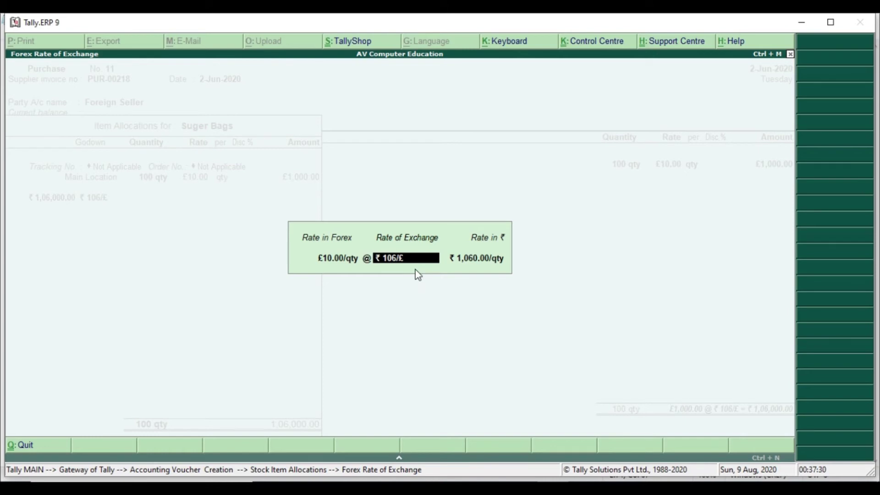
key(Return)
key(Return)
key(Return)
key(Return)
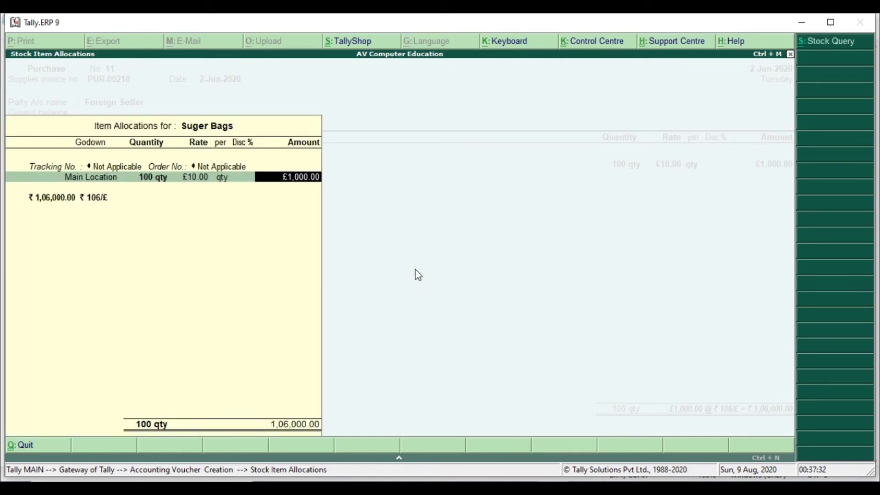
key(Return)
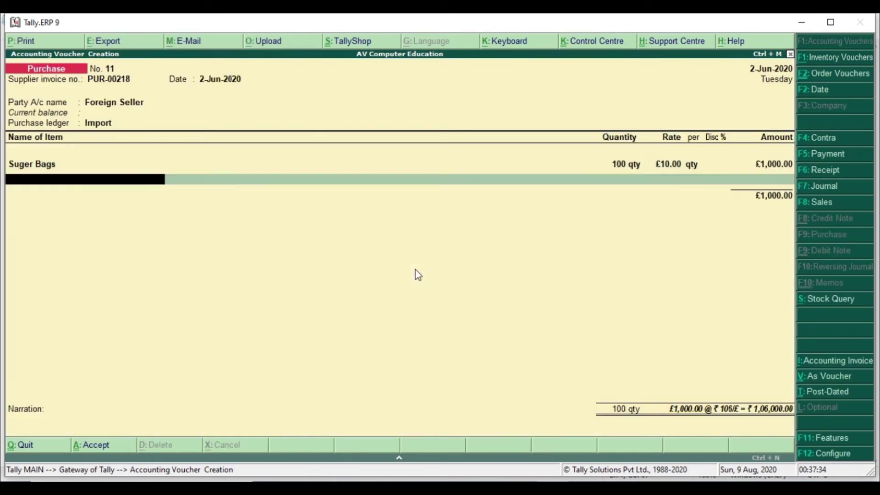
key(Return)
key(Return)
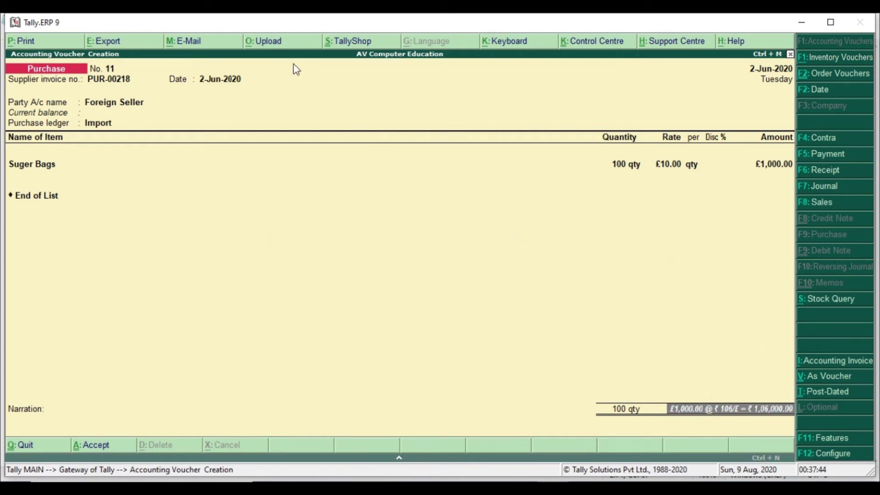
Open the Purchase voucher's invoice for printing with print preview enabled
click(29, 41)
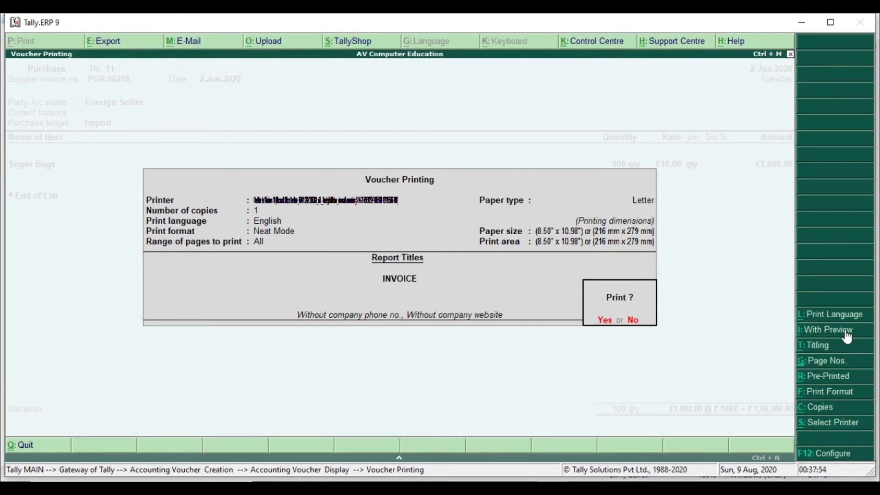
click(821, 331)
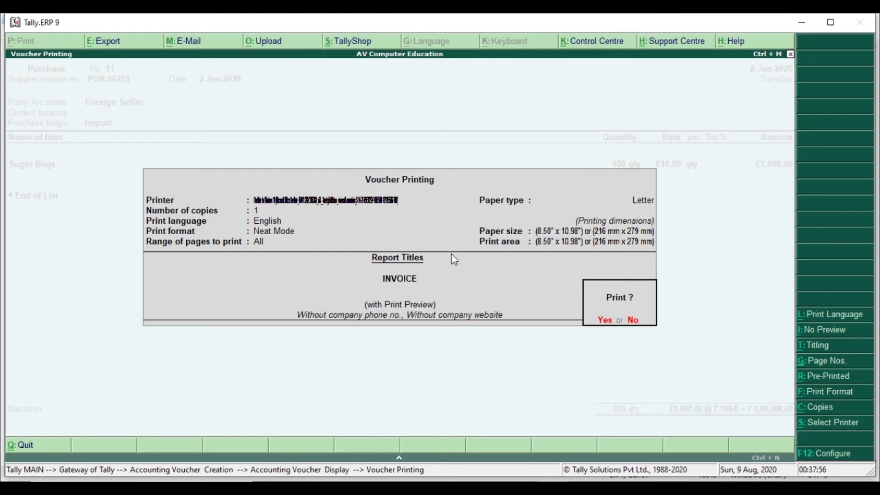
click(812, 337)
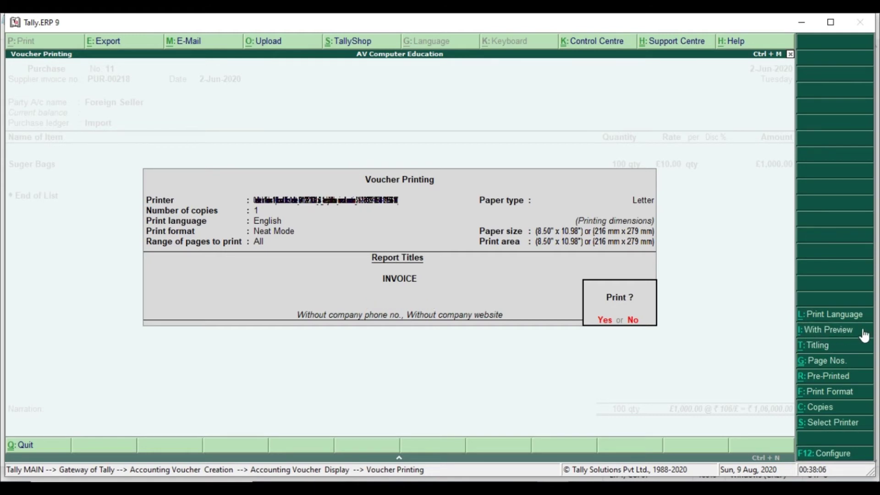
click(832, 335)
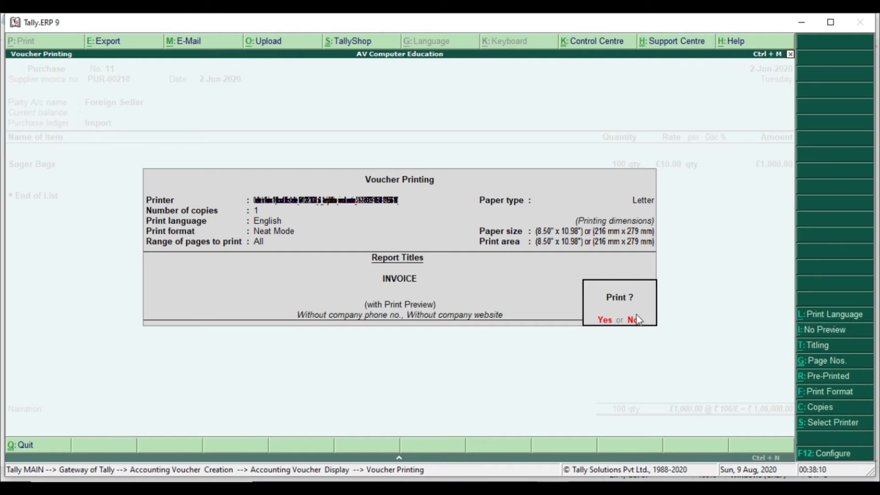
click(610, 323)
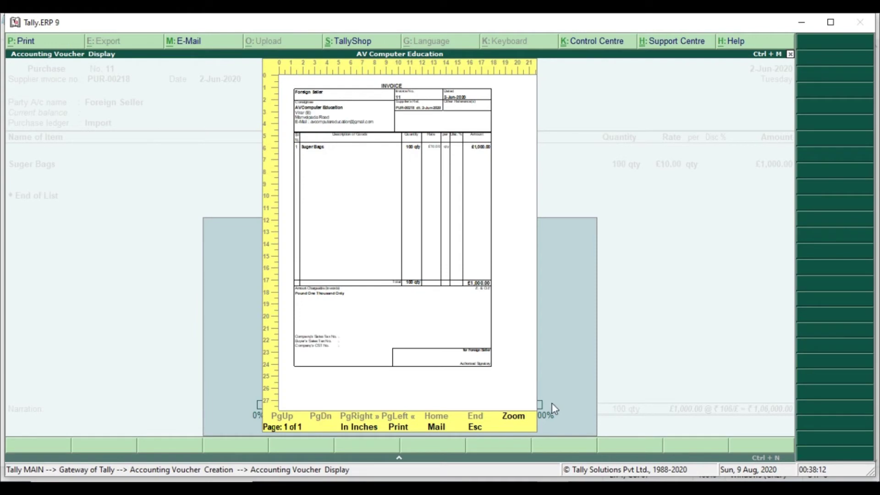
Enlarge the invoice preview and examine its supplier details, Suger Bags line, total and amount in words
click(520, 417)
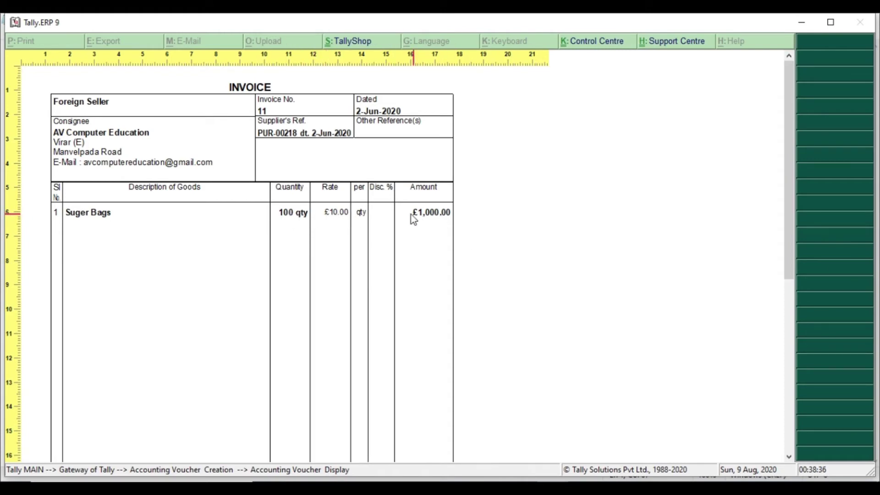
scroll(422, 216, down, 3)
scroll(423, 231, down, 1)
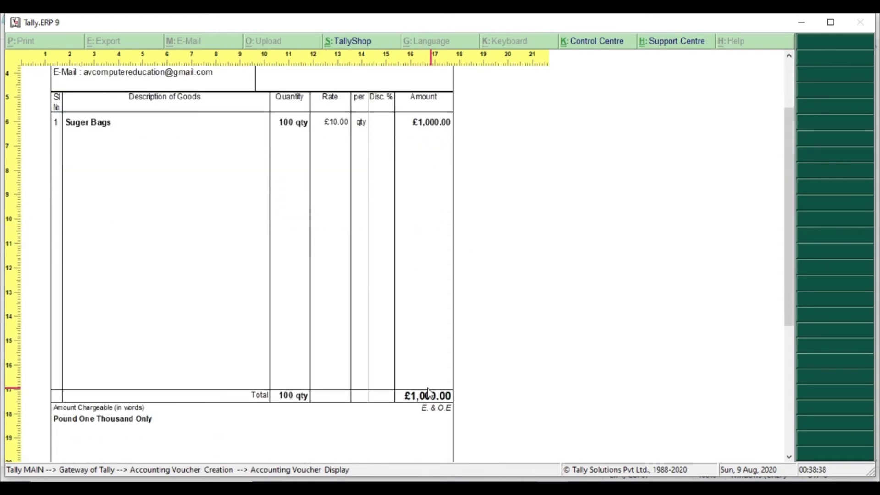
scroll(441, 398, down, 2)
scroll(438, 398, down, 2)
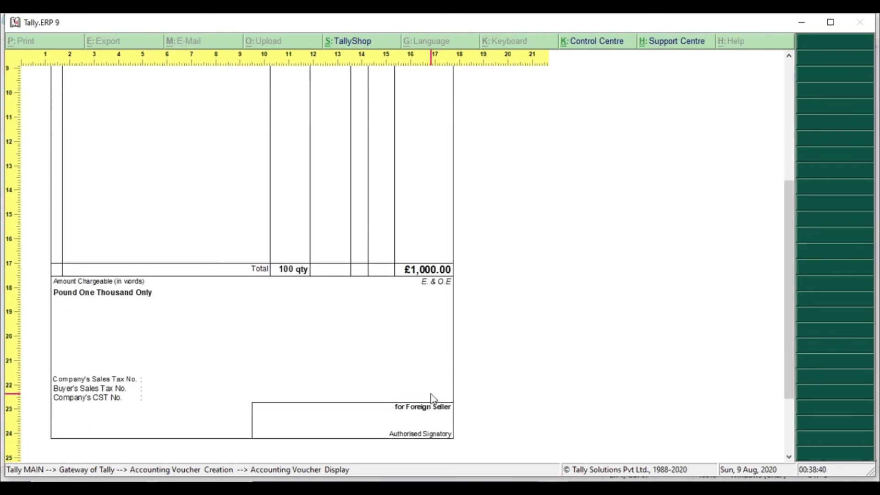
scroll(210, 345, up, 4)
scroll(201, 320, up, 2)
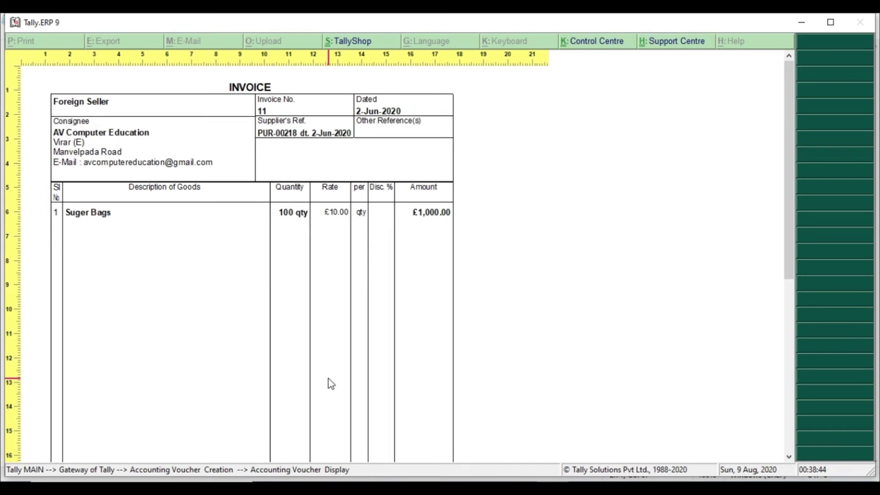
scroll(307, 234, down, 2)
Return the invoice preview to full-page view and print the invoice
key(alt+z)
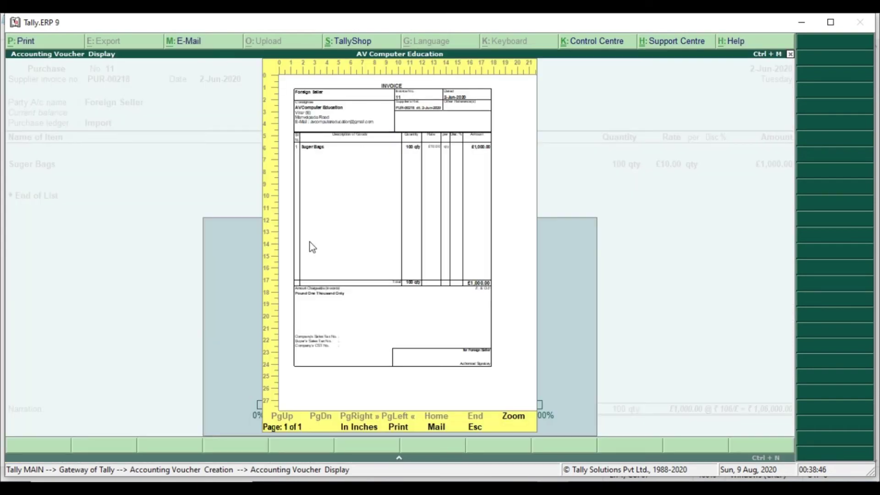
click(398, 432)
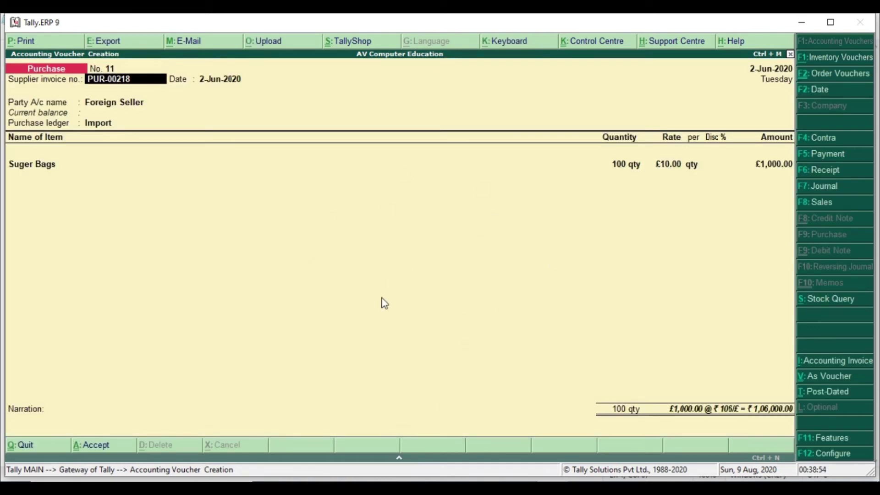
Keep the Purchase voucher's supplier invoice number, date and Foreign Seller party, leaving the receipt and order details blank
key(Return)
key(Return)
key(Return)
key(Return)
key(Return)
key(Return)
key(Return)
key(Return)
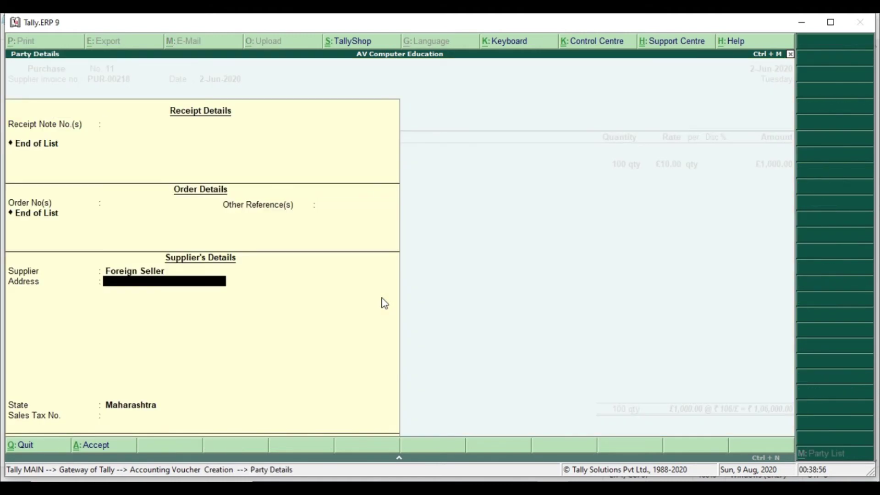
Accept Foreign Seller's supplier details, the Import purchase ledger and the Suger Bags item, and open the item's allocations
key(Return)
key(Return)
key(Return)
key(Return)
key(Return)
key(Return)
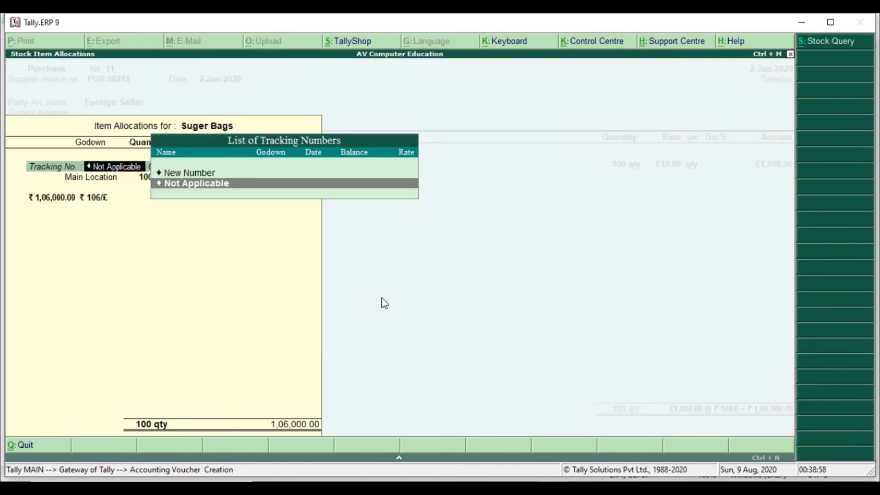
Accept the Suger Bags allocation of 100 qty at £10.00 with tracking and order numbers Not Applicable, and end the item list
key(Return)
key(Return)
key(Return)
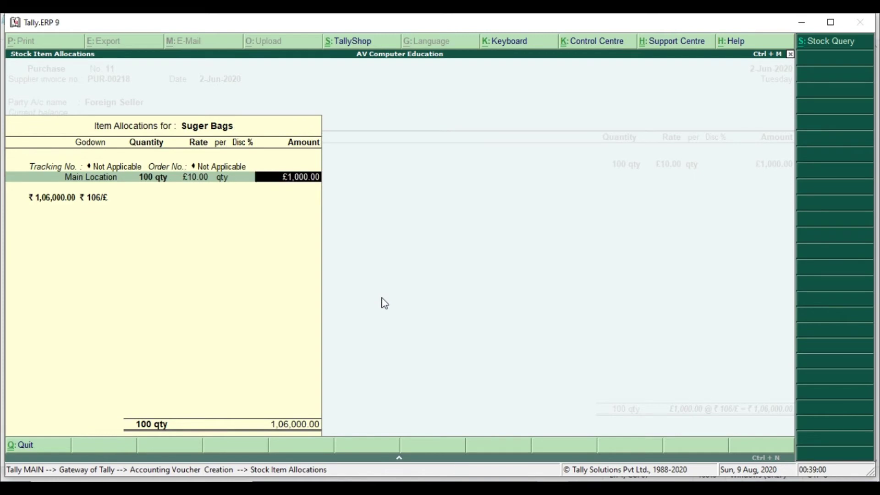
key(Return)
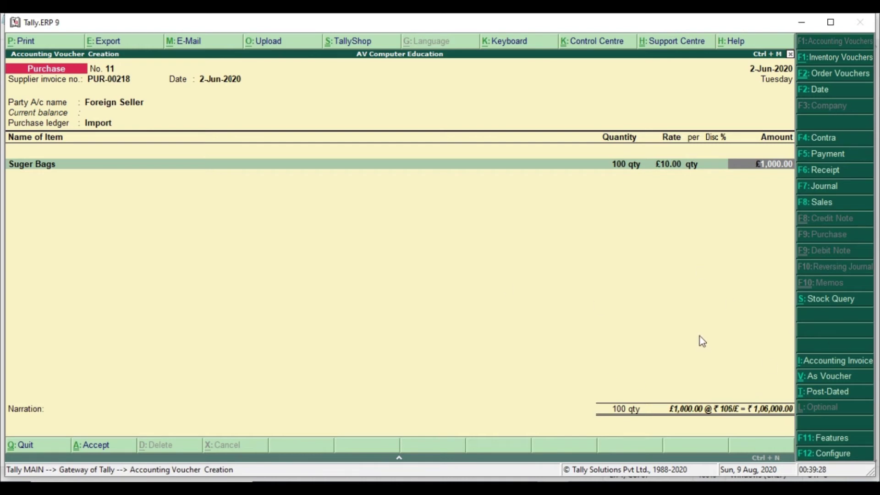
key(Return)
key(Return)
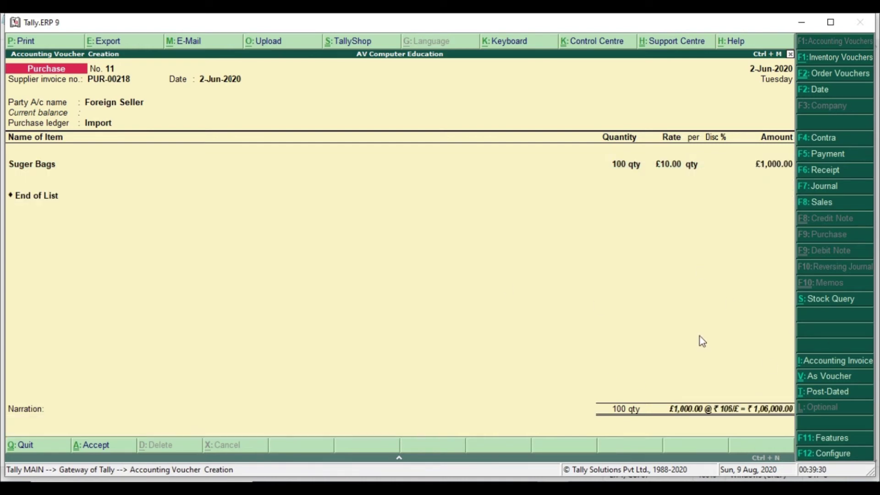
key(Return)
key(Escape)
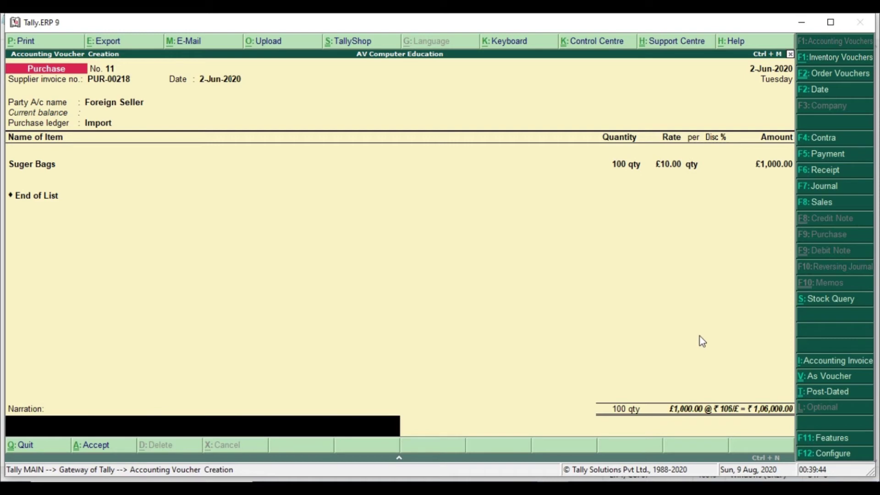
Enter the narration "being purchase suger bags from foreign seller @ 10 pounds per bag" and save the Purchase voucher
text(being purchase suger)
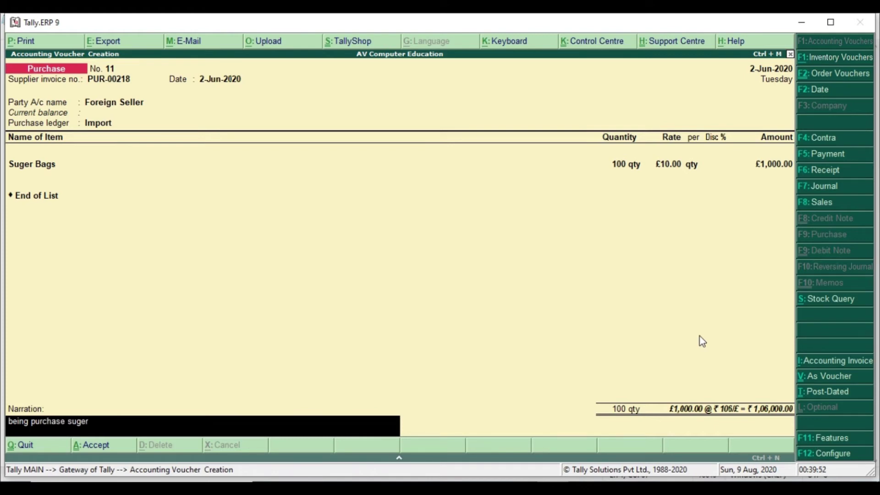
text( bags from foreign)
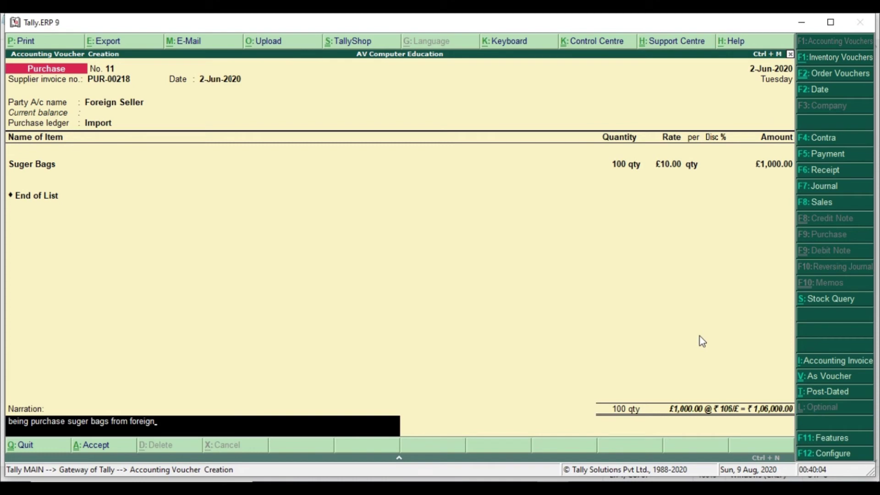
text( seller @)
key(BackSpace)
text(@)
text(10 pounds)
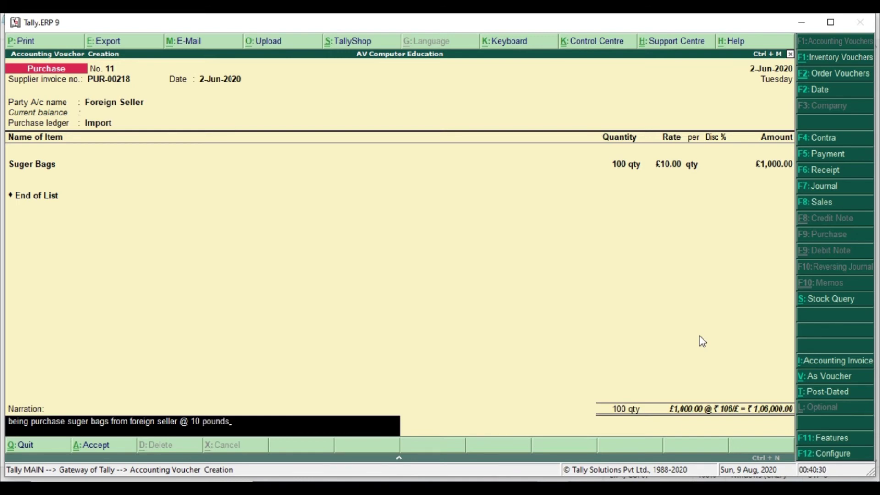
text( per bags)
key(BackSpace)
key(Return)
key(Return)
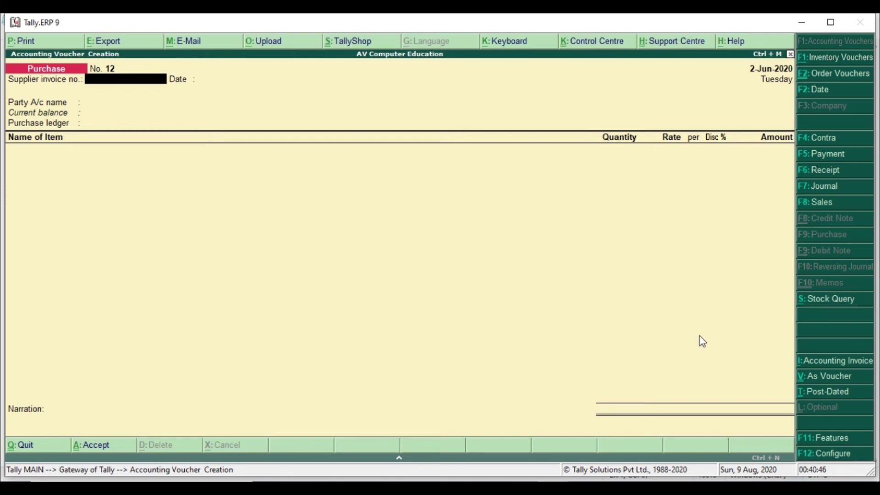
Switch to Notepad and prefix the purchase transaction with "1) Date :-"
click(586, 440)
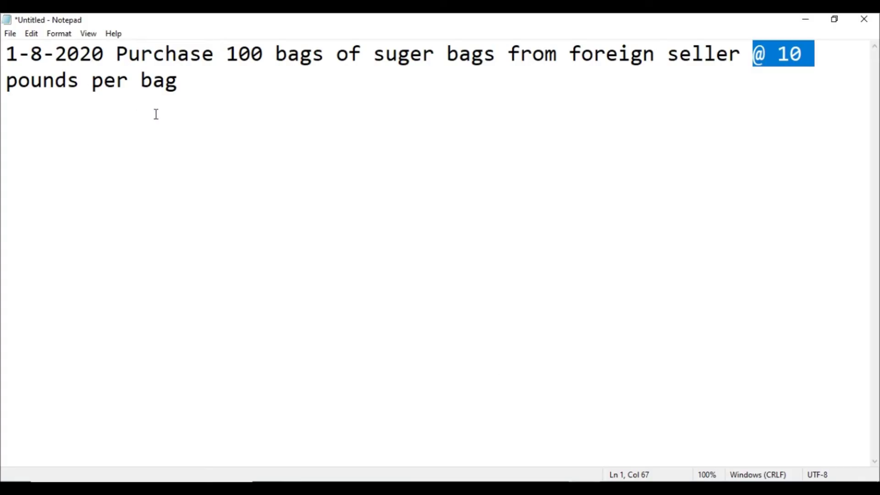
click(9, 55)
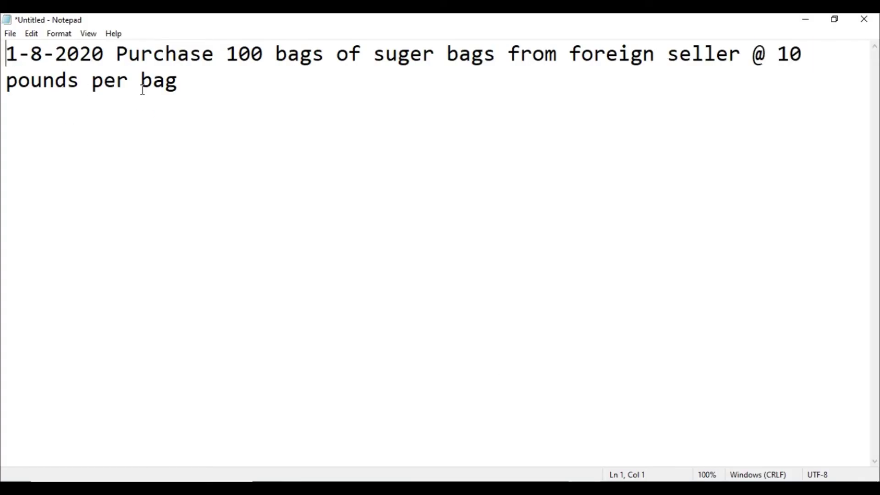
text(1) )
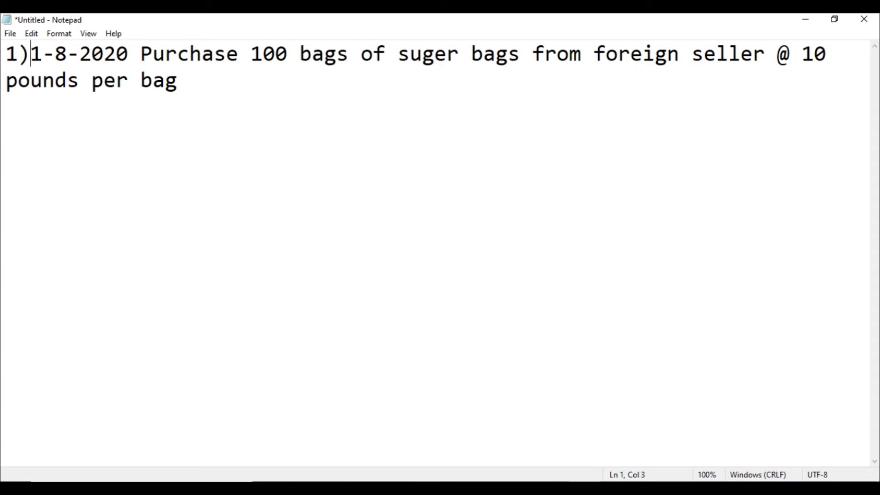
text(Date)
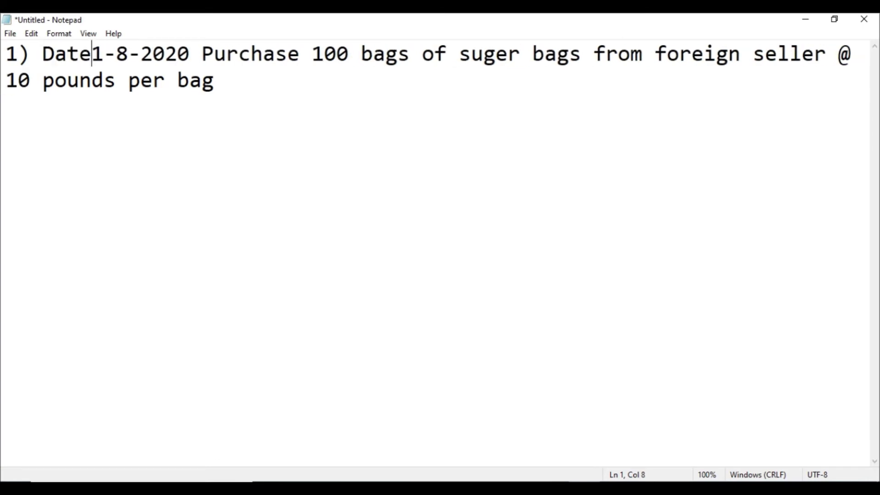
text( :-)
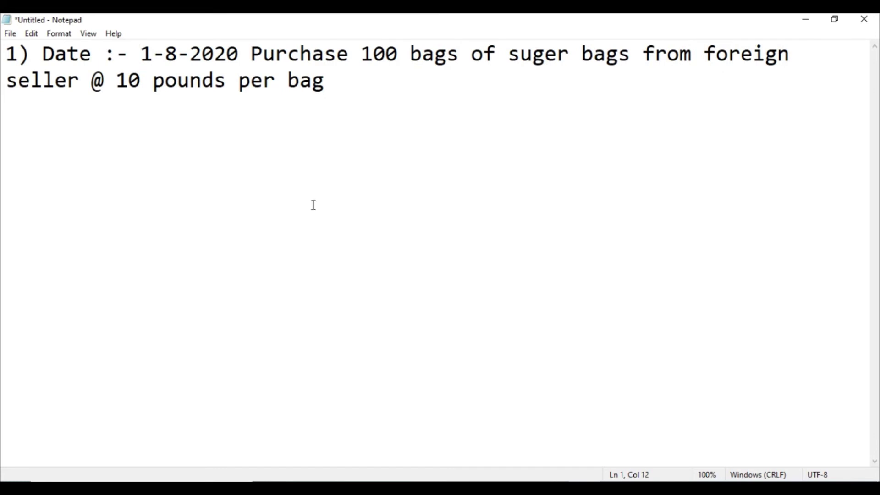
Below the purchase transaction, leave a blank line and add "2) sold 100 bags of suger to foreign buyer @ 25 $ per bag"
click(90, 133)
click(346, 83)
key(Return)
key(Return)
text(2) sold )
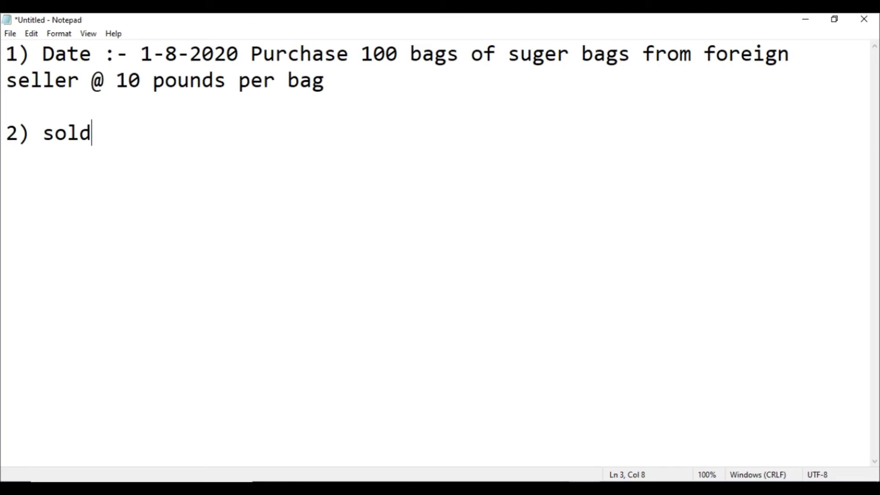
text(100 bags)
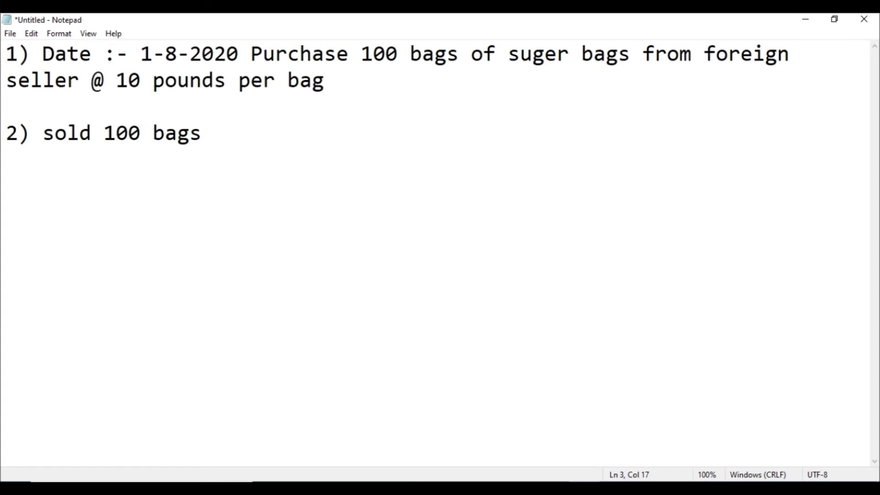
text( of sug)
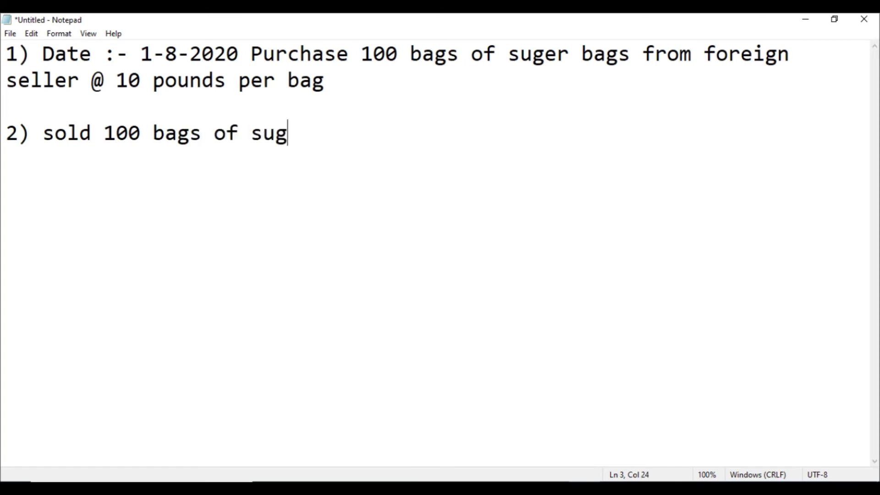
text(er to for)
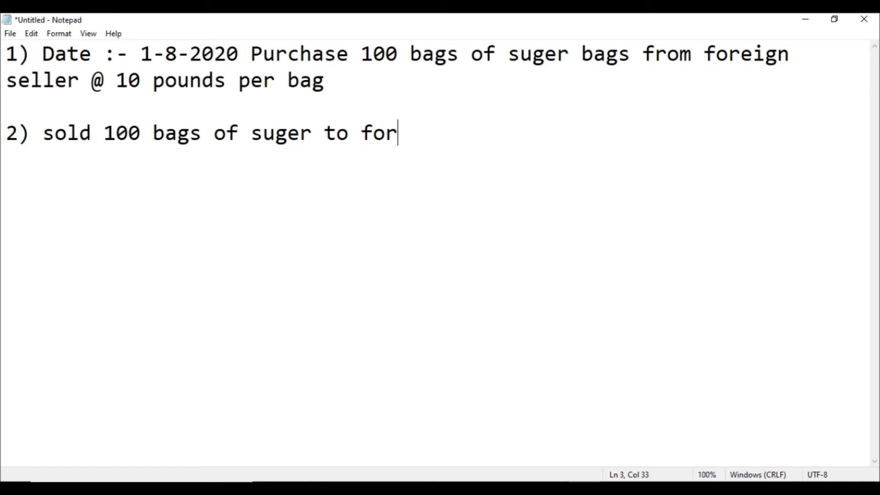
text(eign )
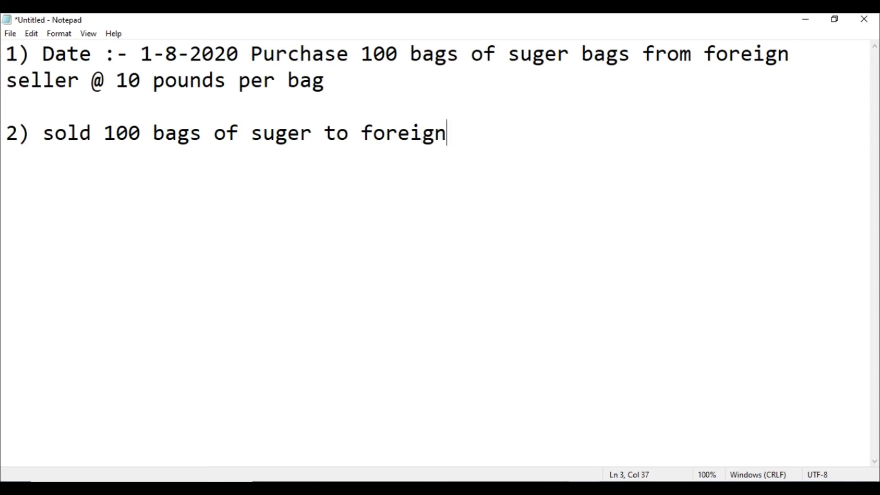
text(bu)
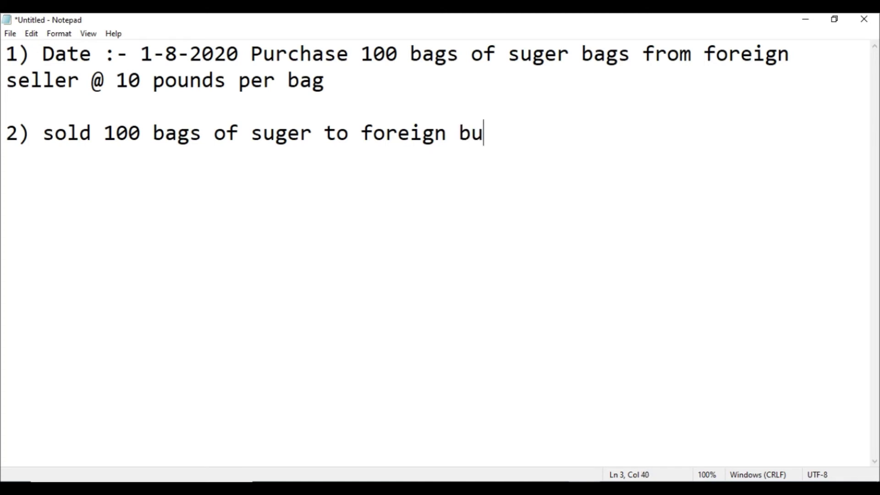
text(yer)
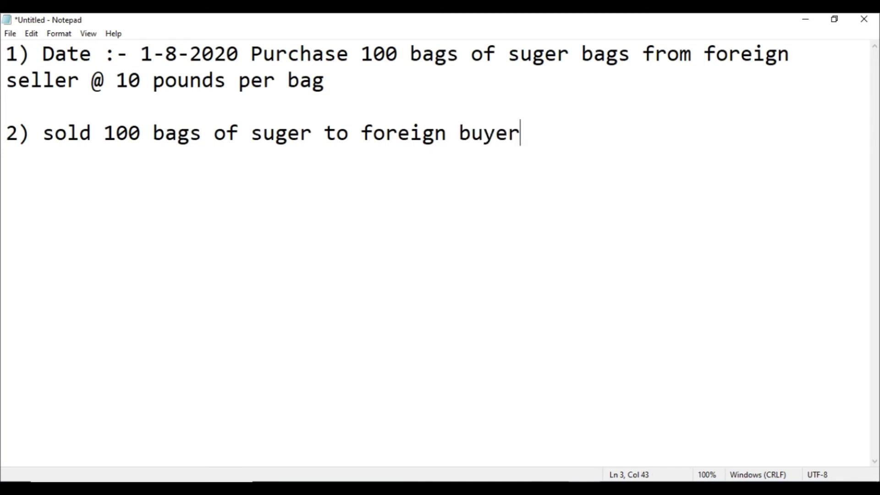
text( @ 25)
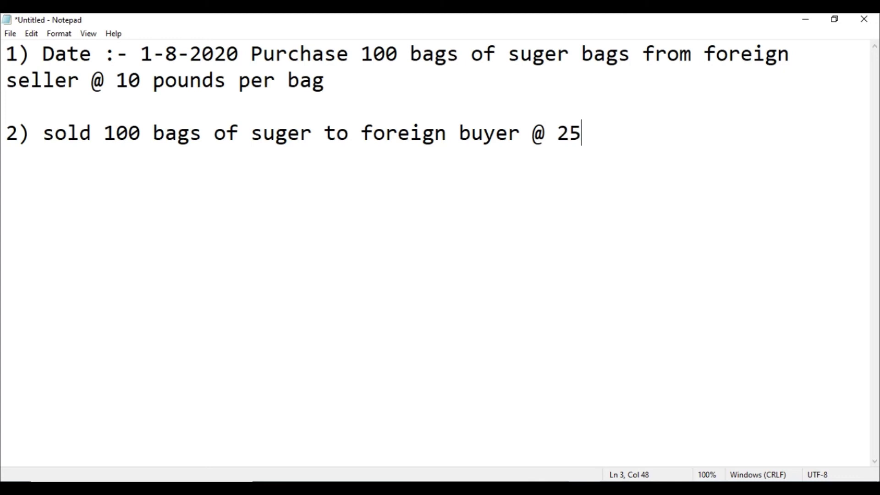
text( $ per )
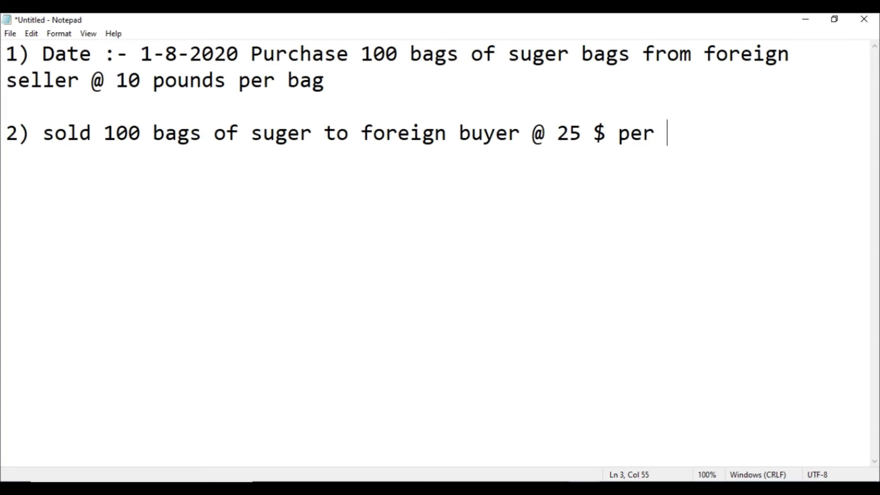
text(bags)
key(BackSpace)
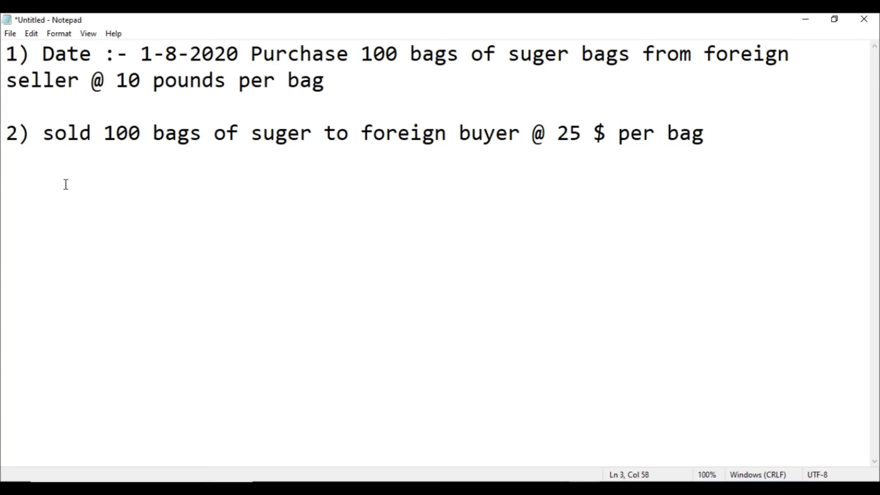